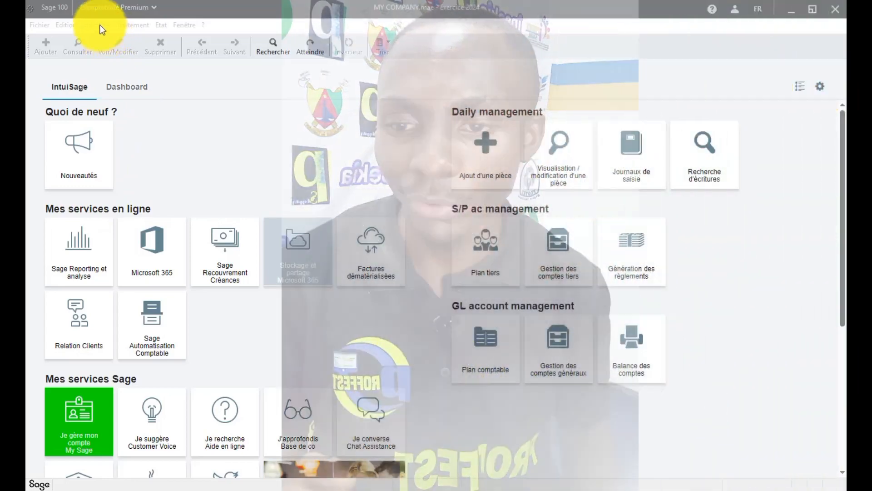
Open the Plan comptable from the Structure menu, then start and cancel a new account.
left_click(99, 25)
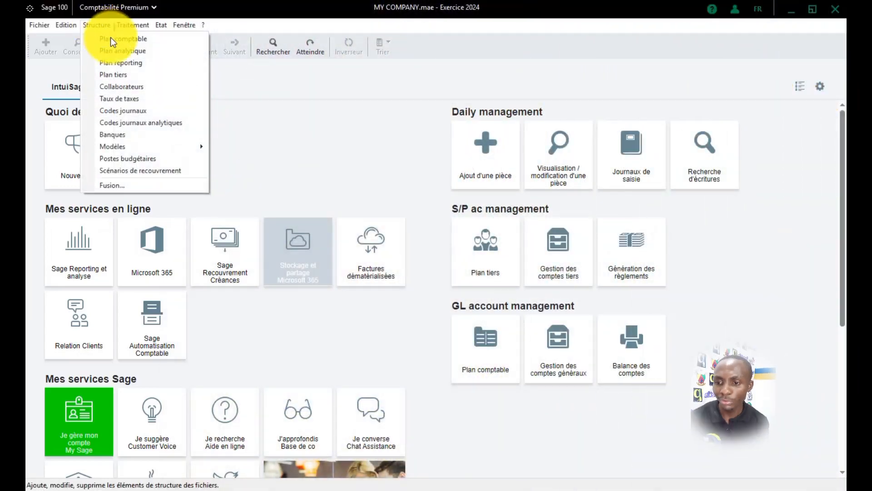
left_click(110, 38)
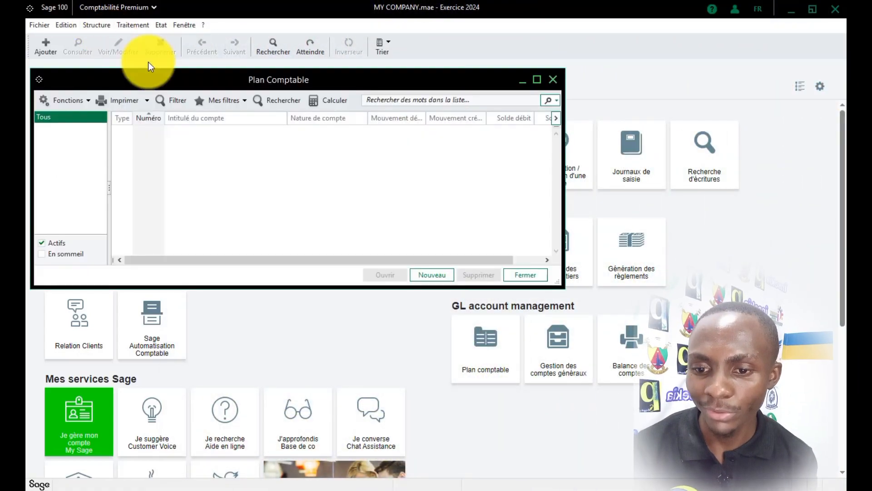
left_click(433, 275)
left_click(450, 102)
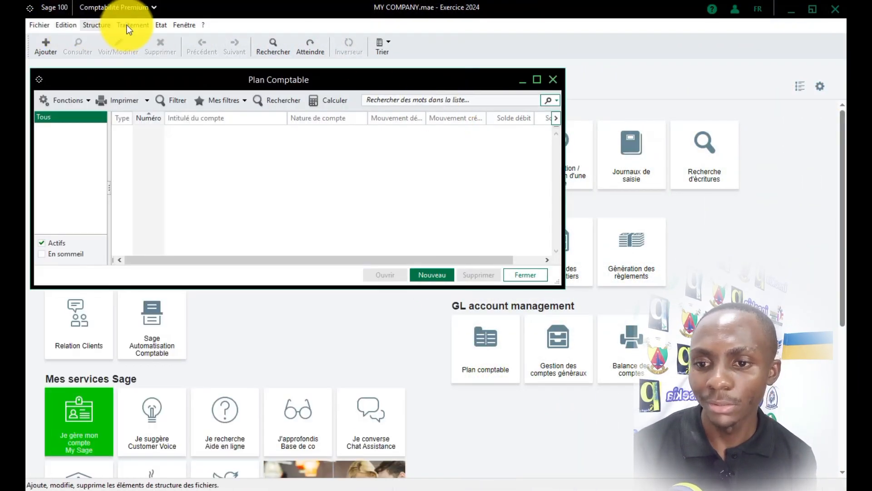
Start a new account form and look over the available account types.
left_click(183, 25)
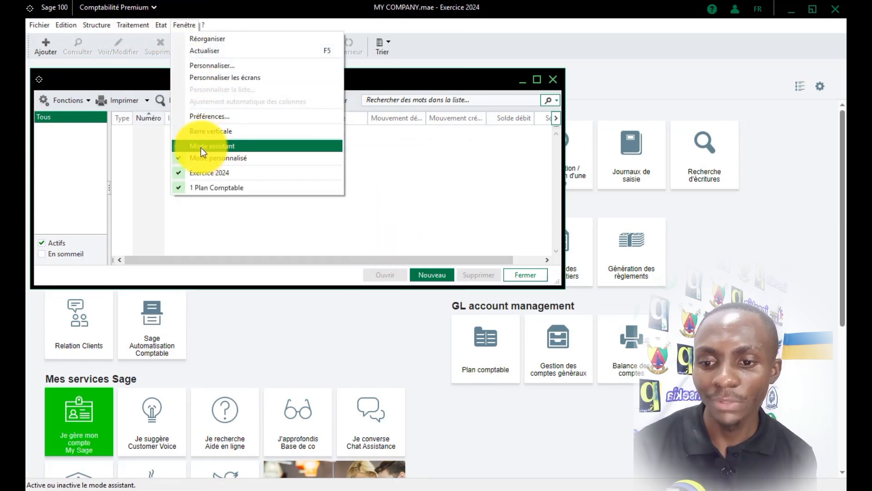
left_click(430, 274)
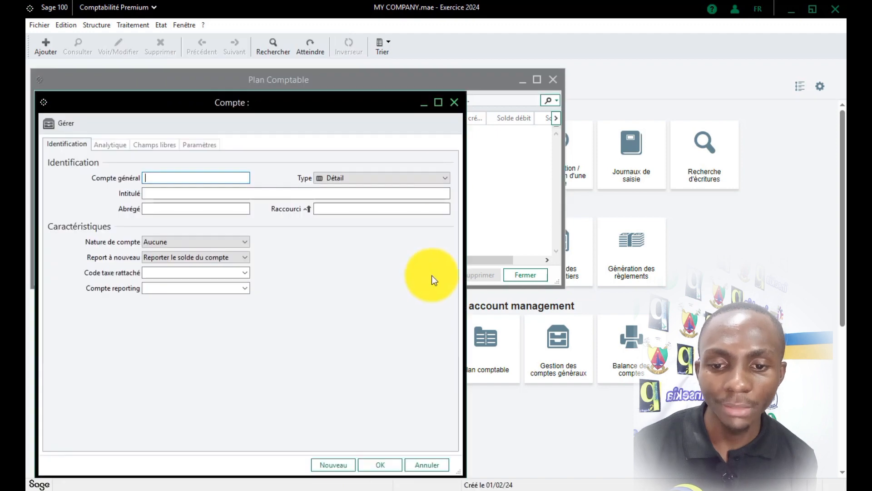
left_click_drag(315, 102, 386, 98)
left_click(489, 173)
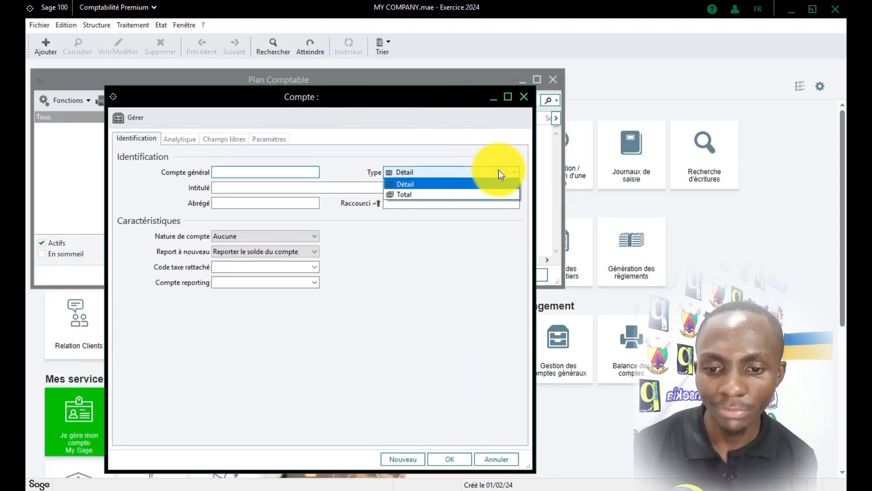
left_click(519, 97)
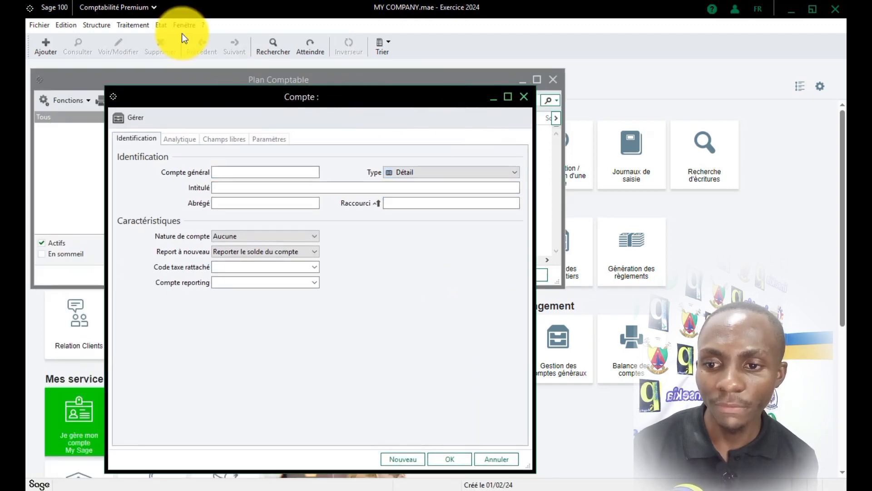
Turn on Mode assistant and try creating an account with the assistant.
left_click(188, 29)
left_click(252, 144)
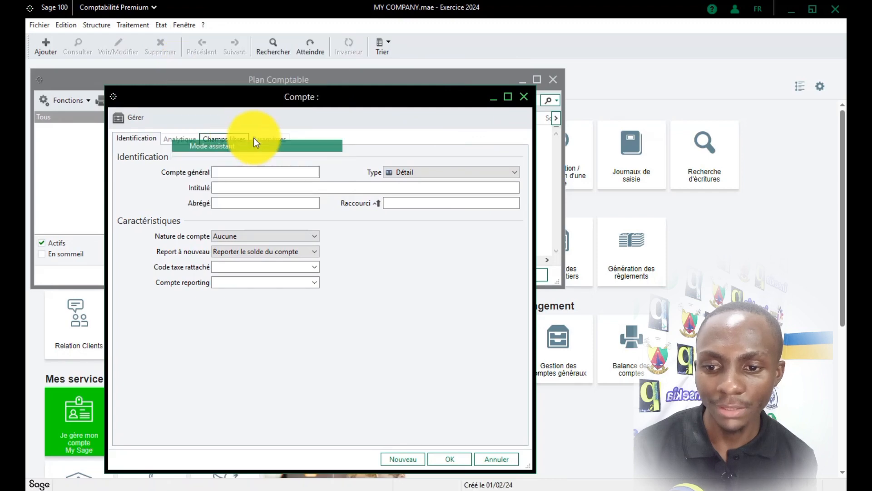
left_click(524, 97)
left_click(435, 275)
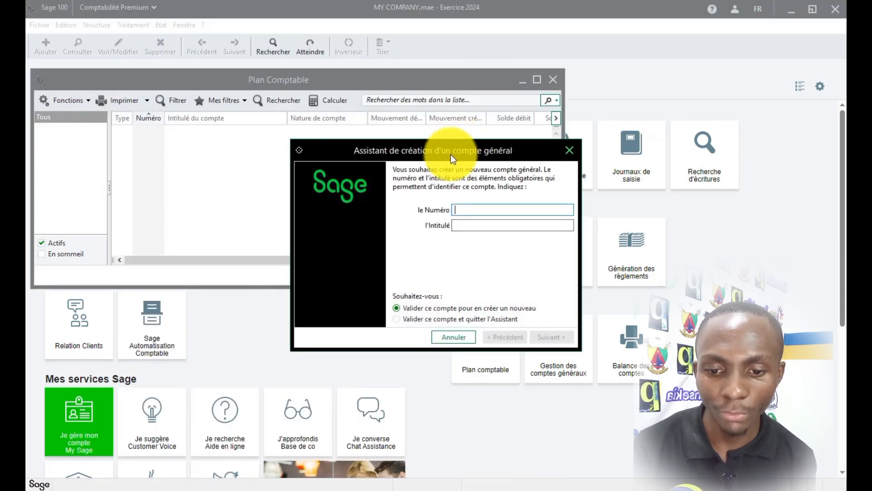
left_click_drag(451, 154, 404, 154)
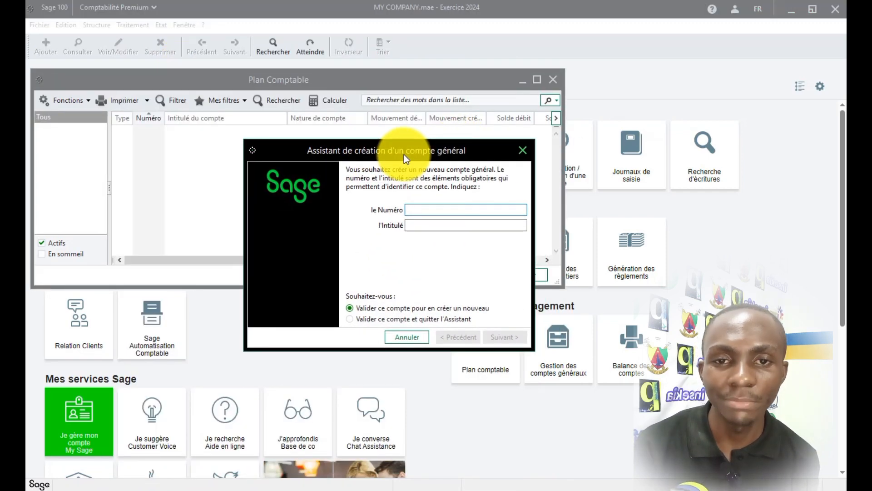
left_click(524, 152)
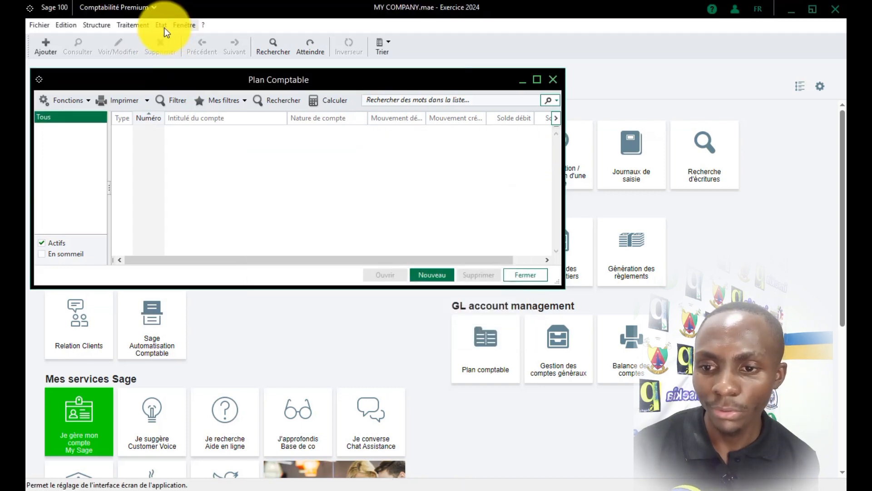
Turn Mode assistant back off and start a Détail account in the standard form.
left_click(184, 26)
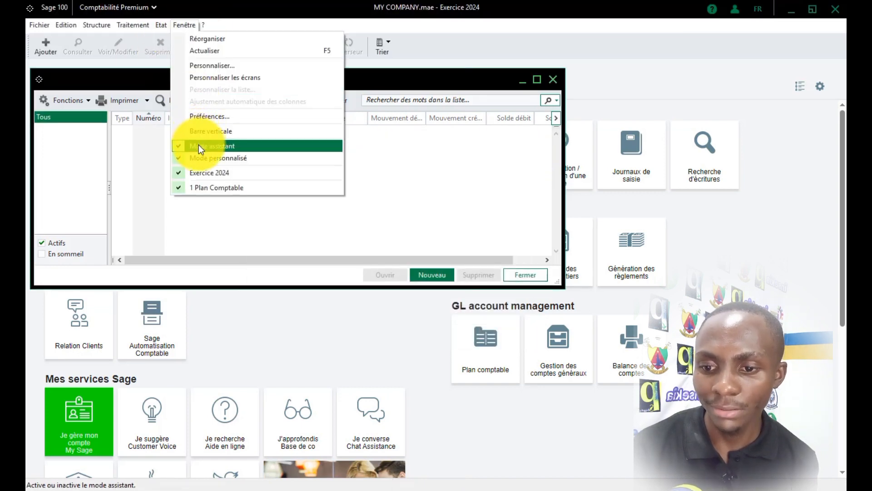
left_click(198, 146)
left_click(431, 272)
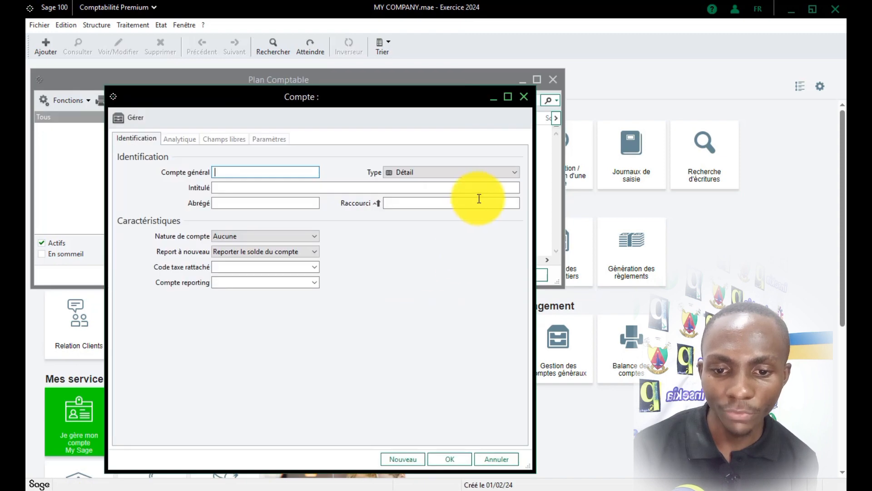
left_click(509, 173)
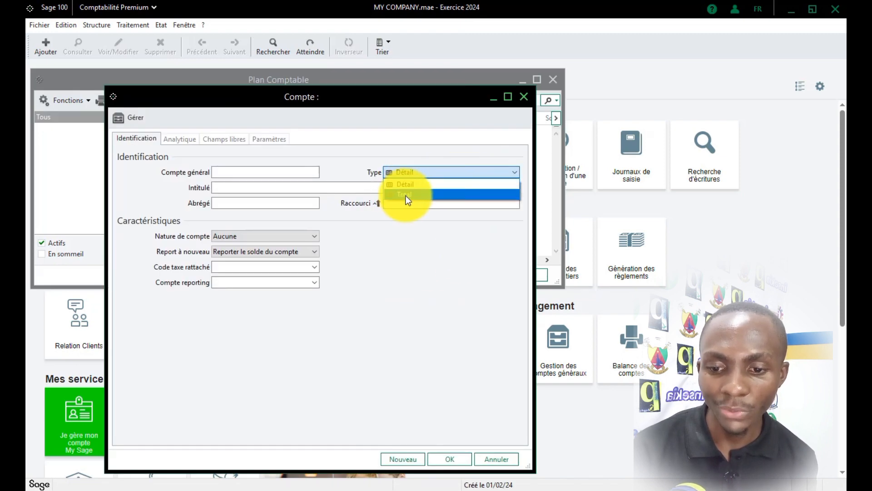
left_click(407, 245)
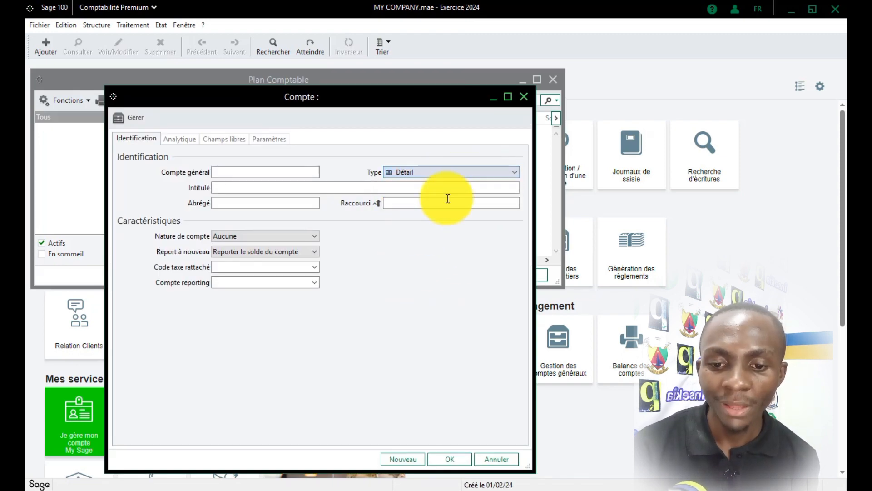
left_click(523, 97)
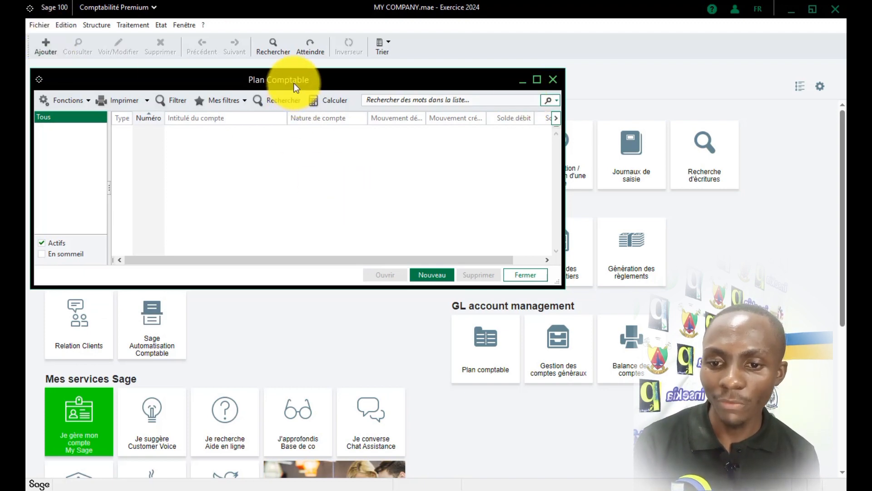
left_click_drag(293, 83, 394, 97)
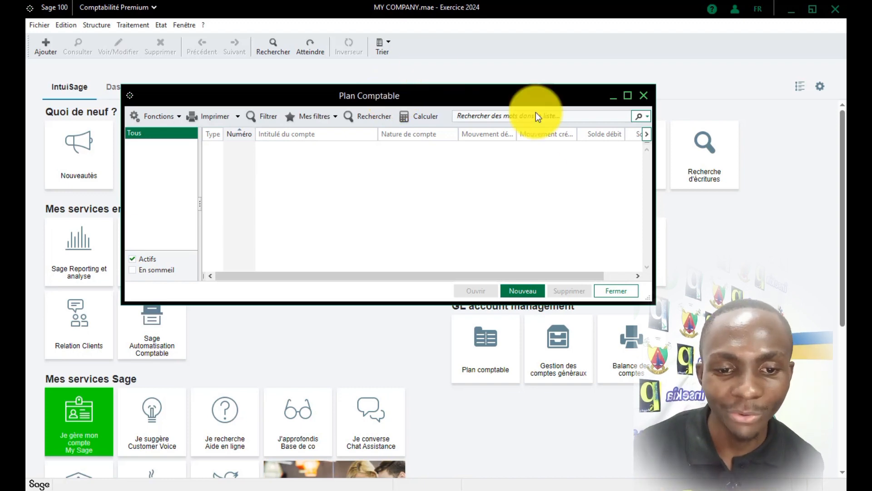
left_click(642, 96)
Open the Format import/export paramétrable file dialog from the Fichier menu.
left_click(30, 23)
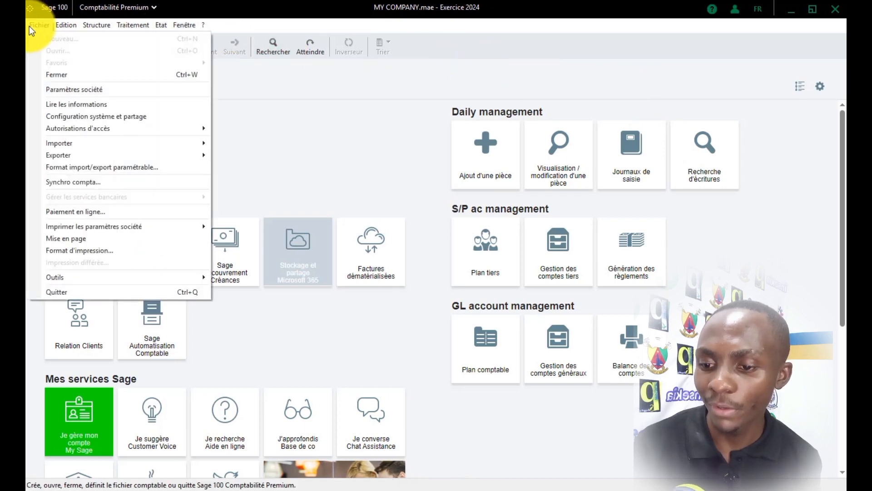
left_click(77, 171)
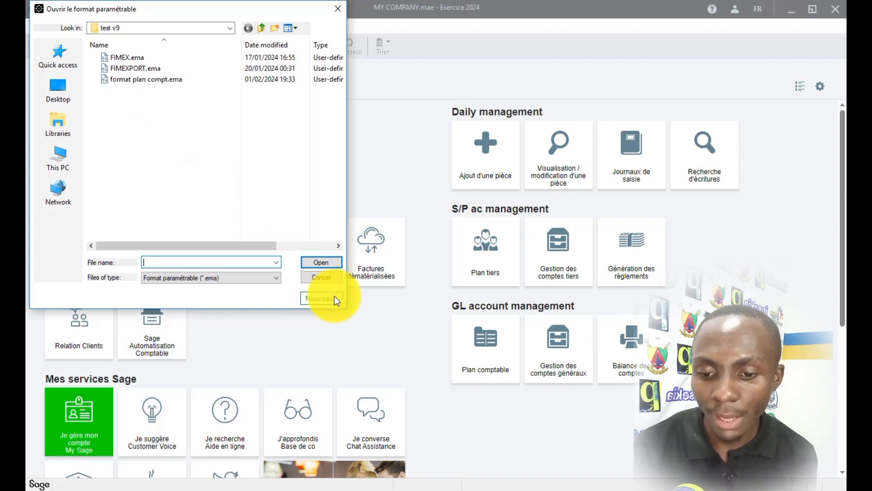
Create a new format file named FORMAT OMPORT EXPORT PLAN COMPTABLE in test v9.
left_click(320, 298)
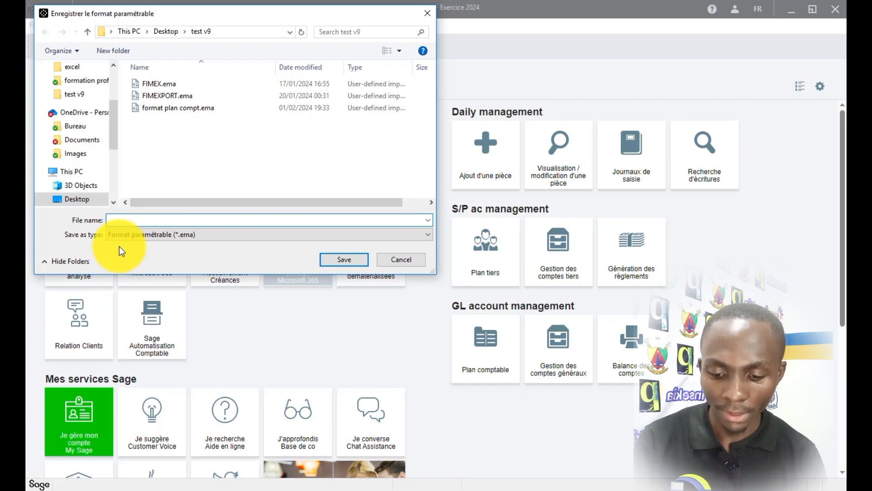
type("FORMAT ON")
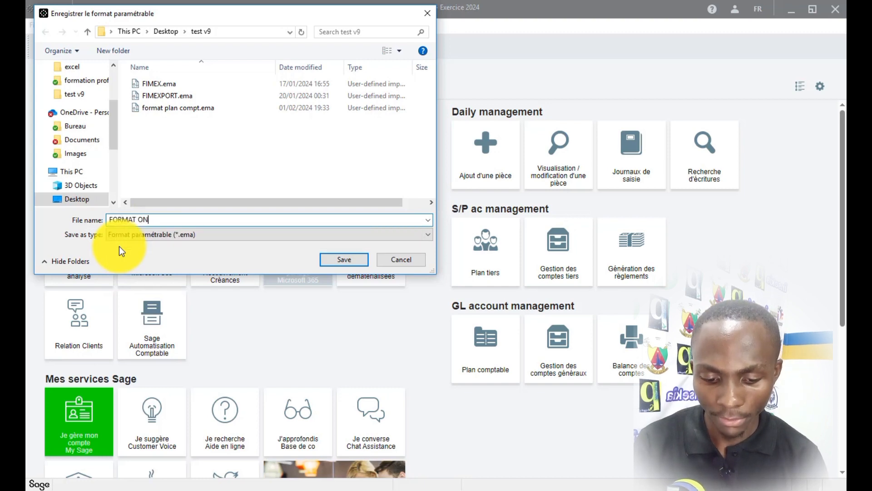
key("BackSpace")
type("MPORT EX")
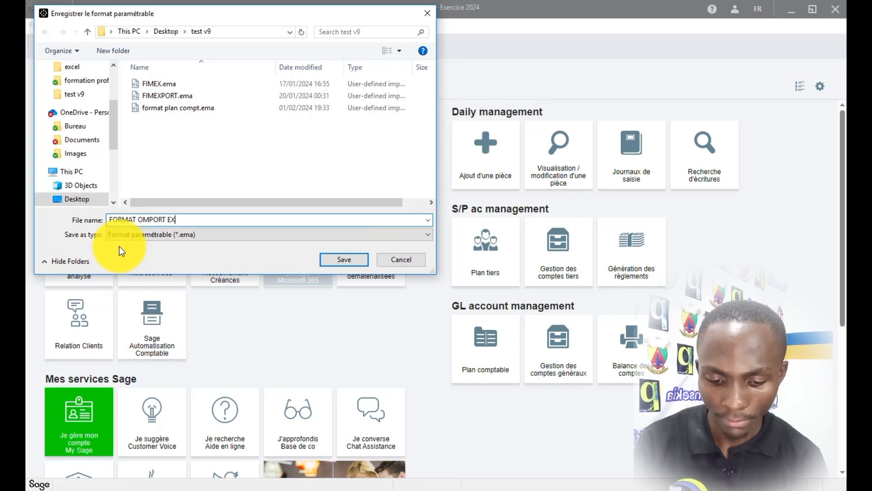
type("PORT")
type(" PLA")
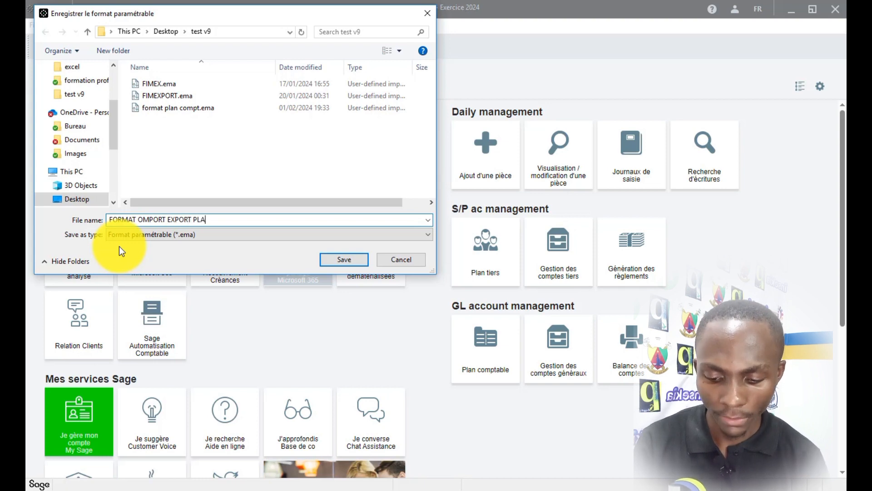
type("N COMPTABLE")
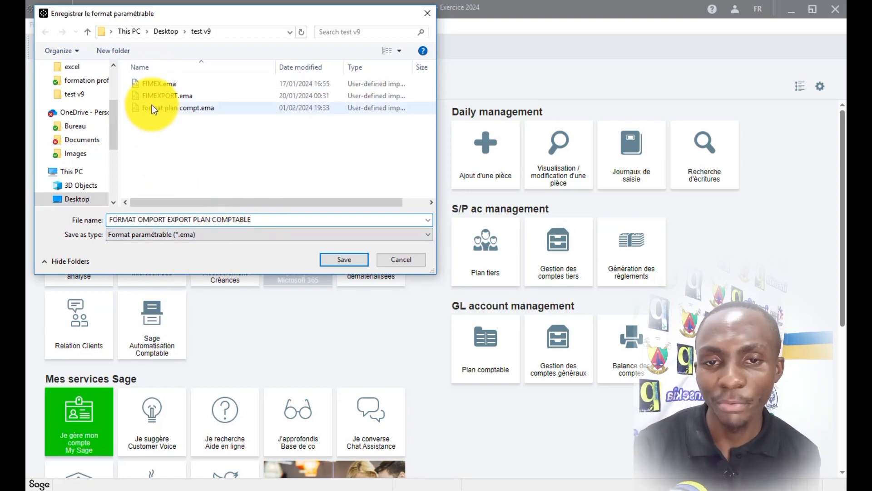
Save the new format, set data type to Comptes généraux/analytiques and file type to Délimité.
left_click(353, 260)
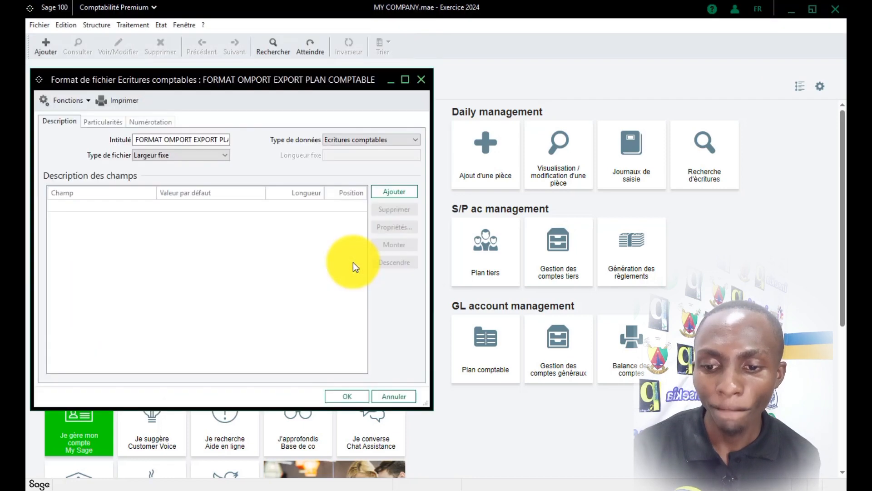
left_click_drag(289, 80, 449, 81)
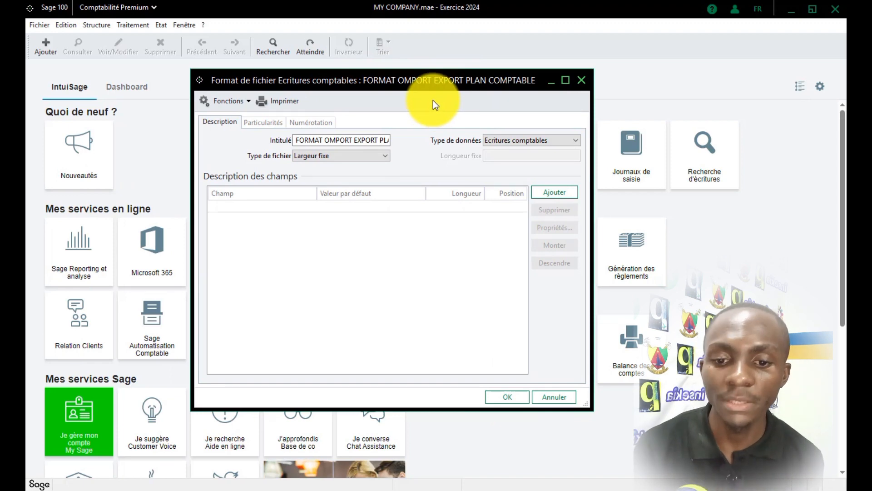
left_click(528, 140)
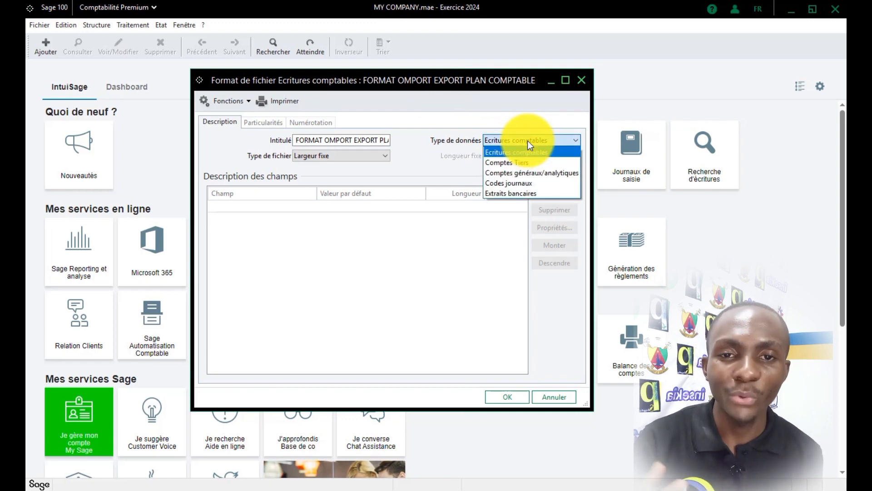
left_click(528, 140)
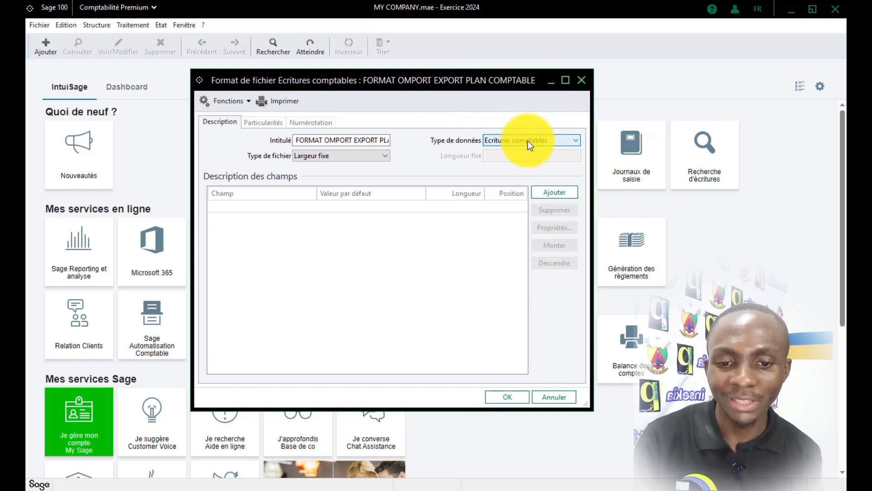
left_click(528, 141)
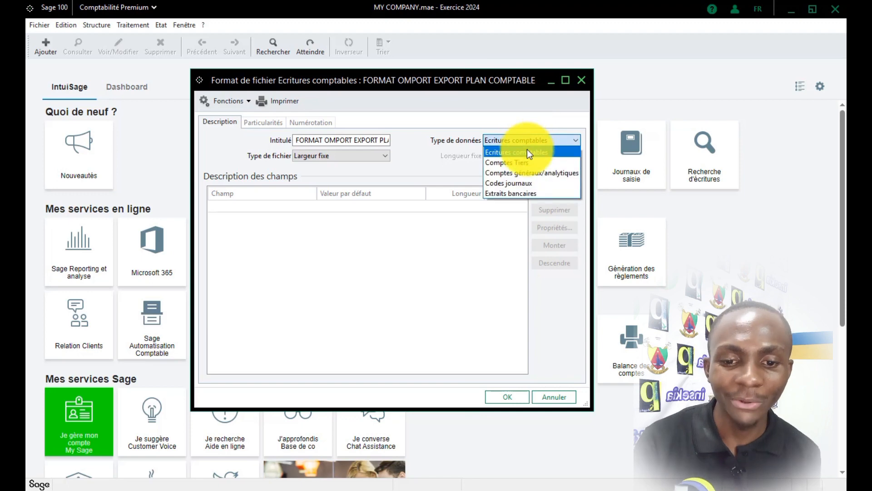
left_click(528, 173)
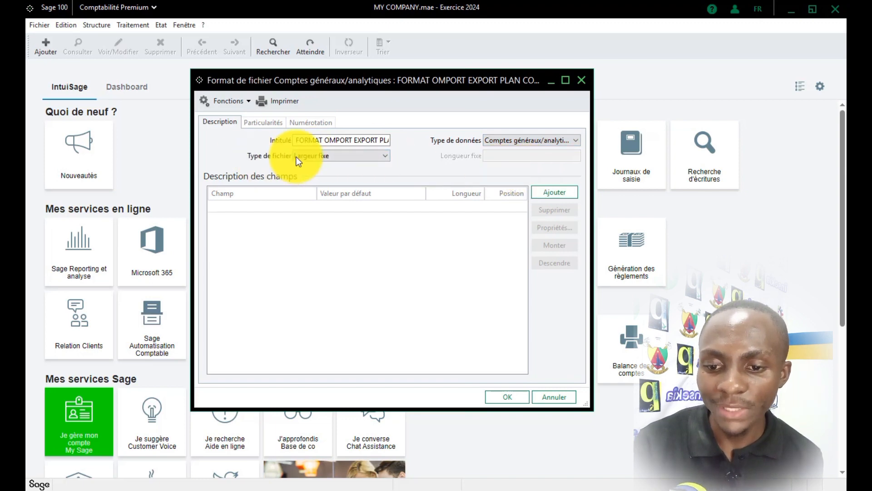
left_click(373, 156)
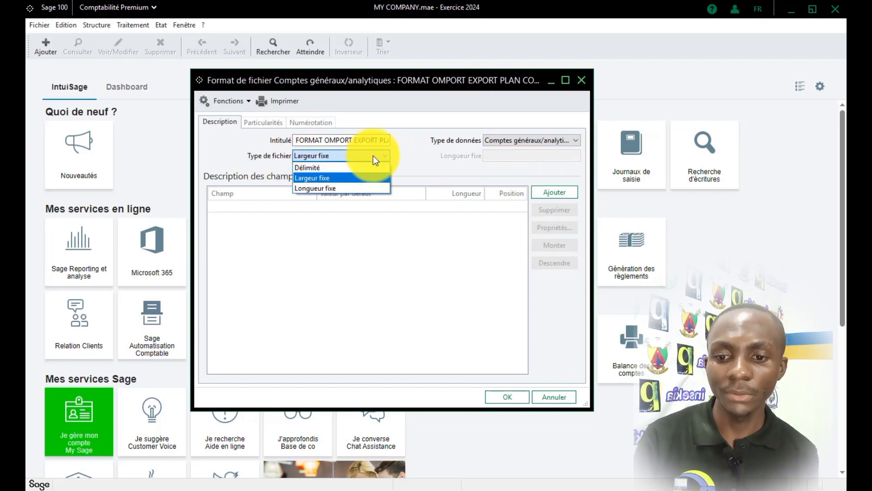
left_click(338, 167)
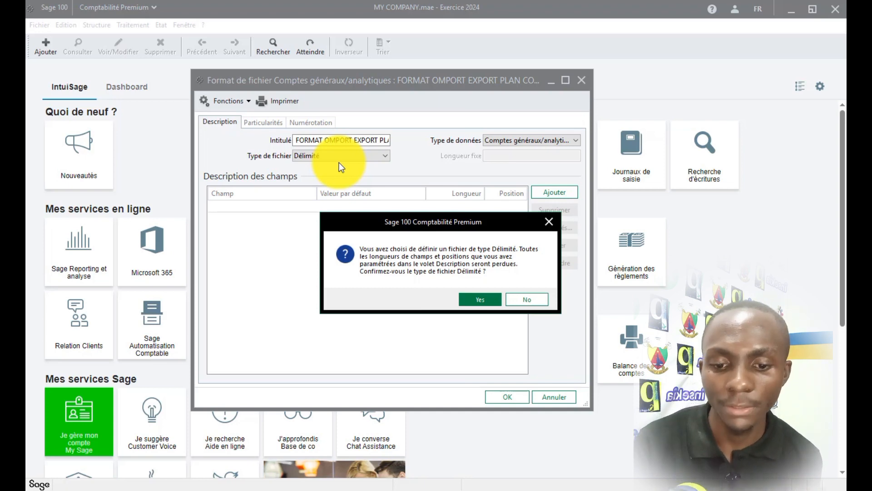
Confirm the delimited type and add the Numéro compte and Intitulé fields.
left_click(478, 301)
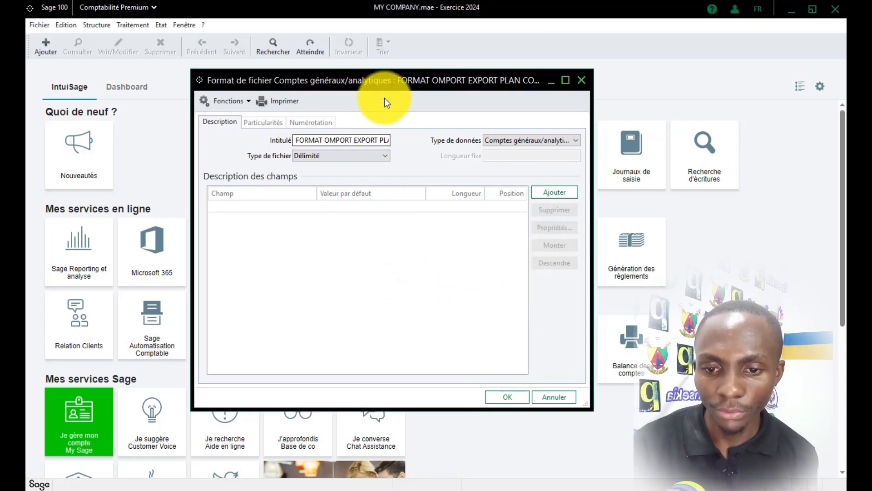
left_click(557, 195)
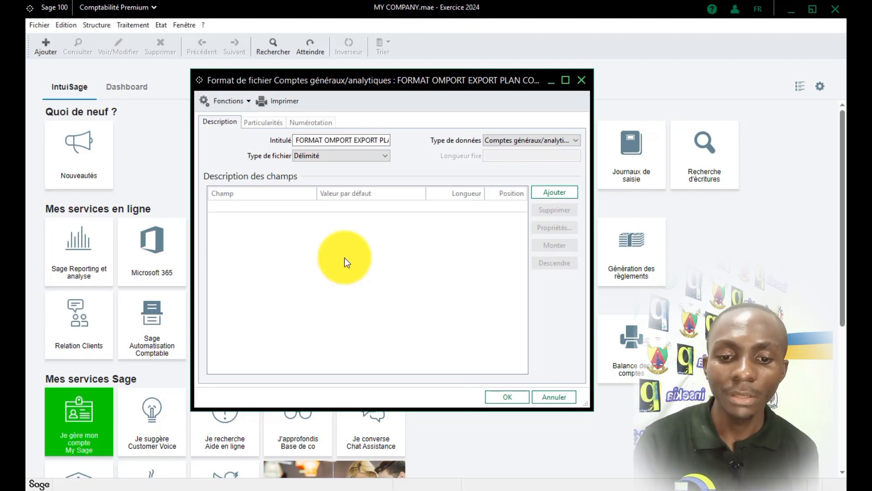
left_click(547, 188)
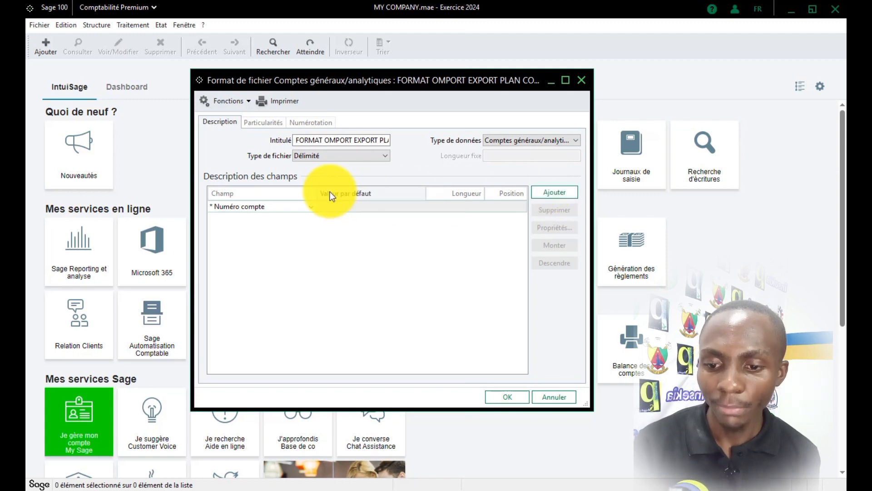
left_click(313, 205)
left_click(313, 205)
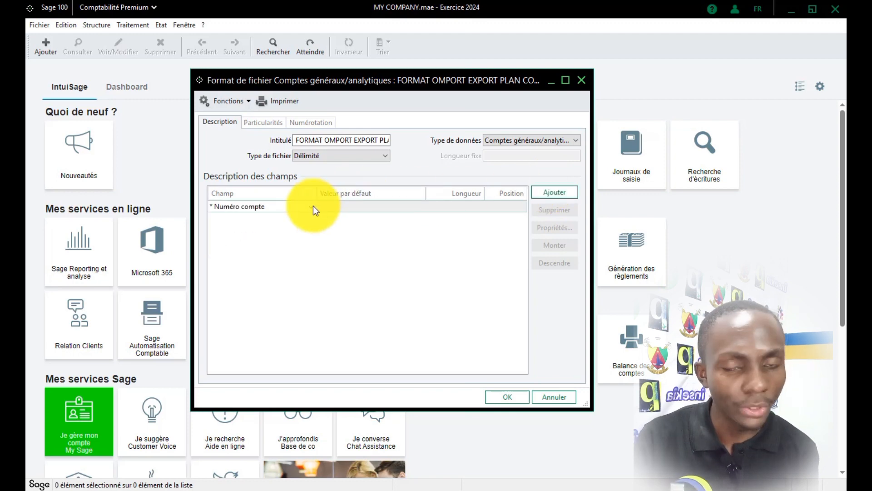
left_click(535, 199)
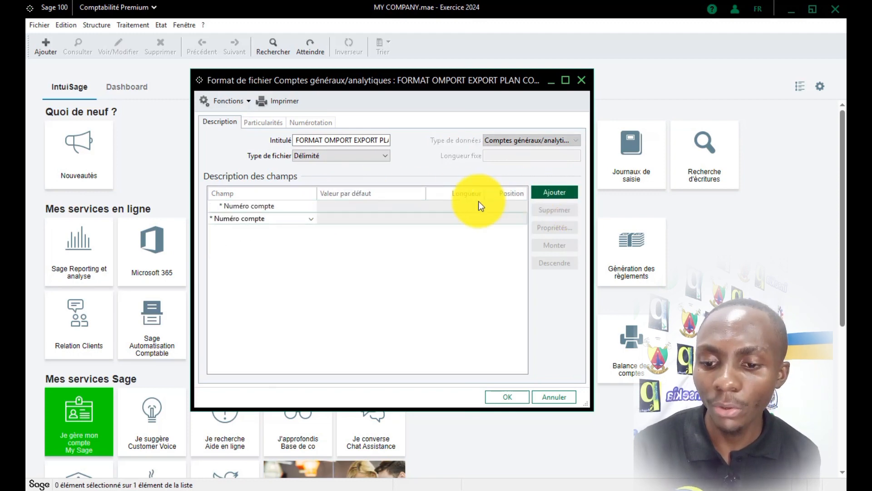
left_click(311, 218)
left_click(280, 227)
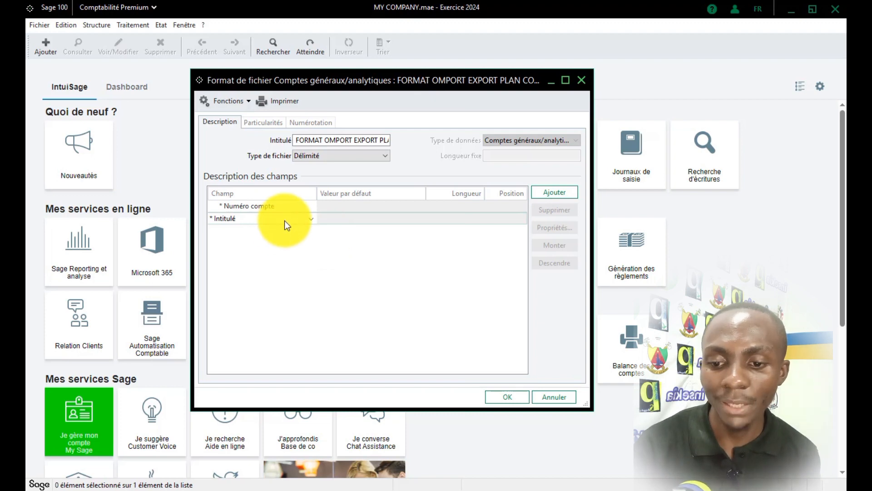
left_click(285, 258)
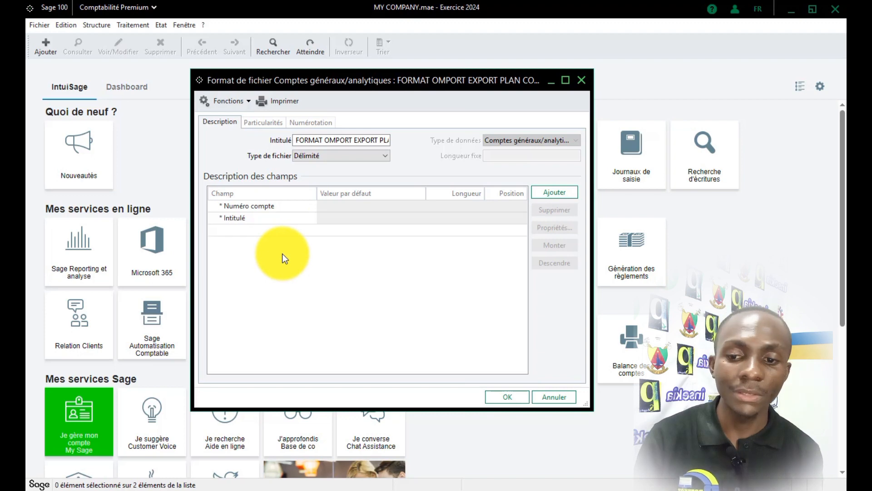
Add a third field set to Type instead of Type de compte.
left_click(555, 190)
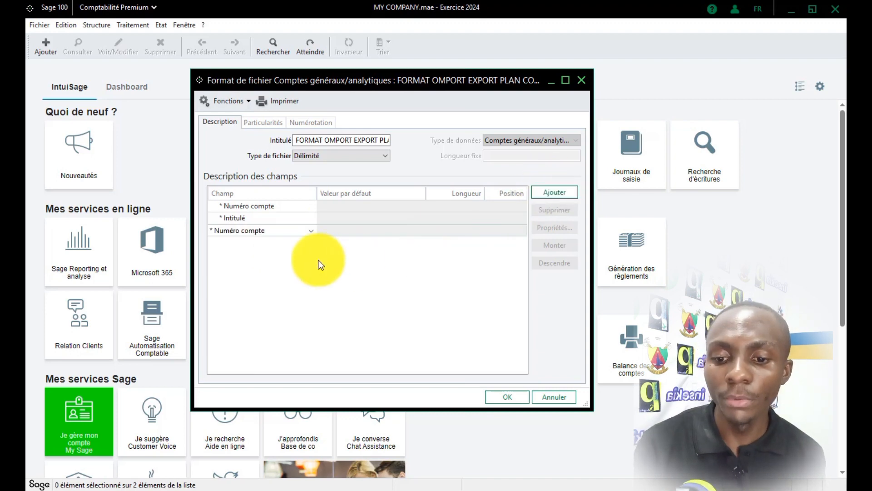
left_click(312, 231)
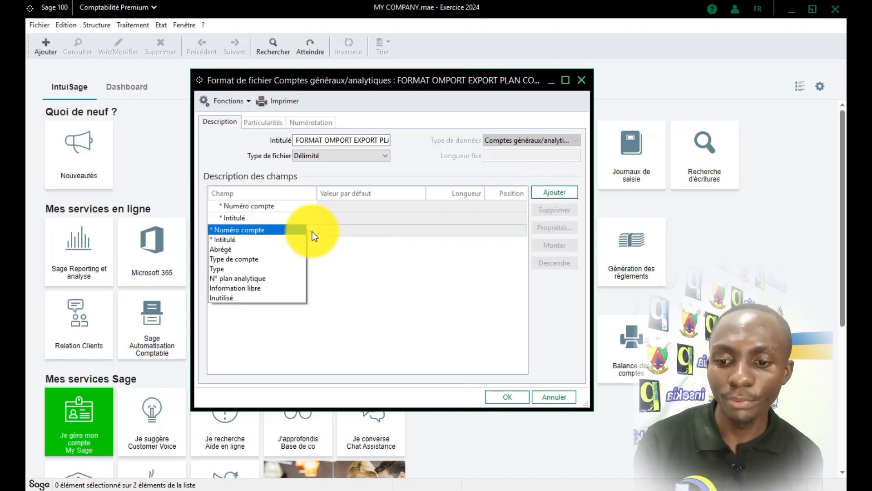
left_click(279, 262)
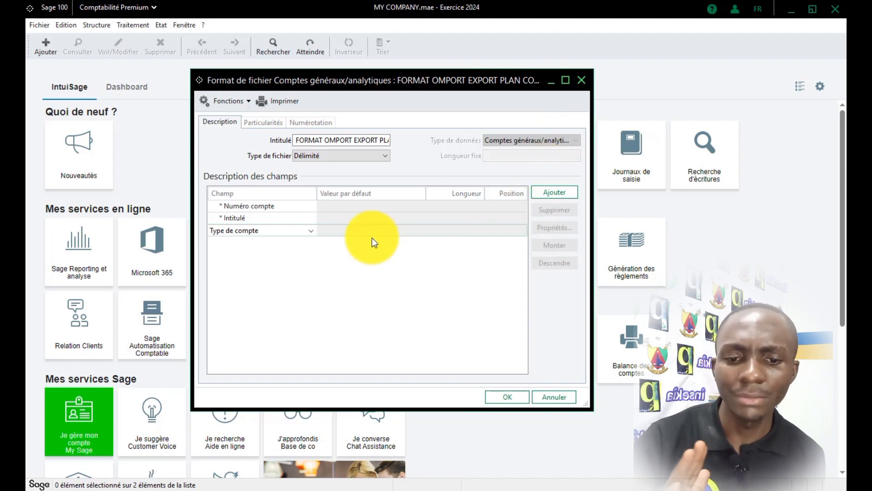
left_click(311, 230)
left_click(271, 240)
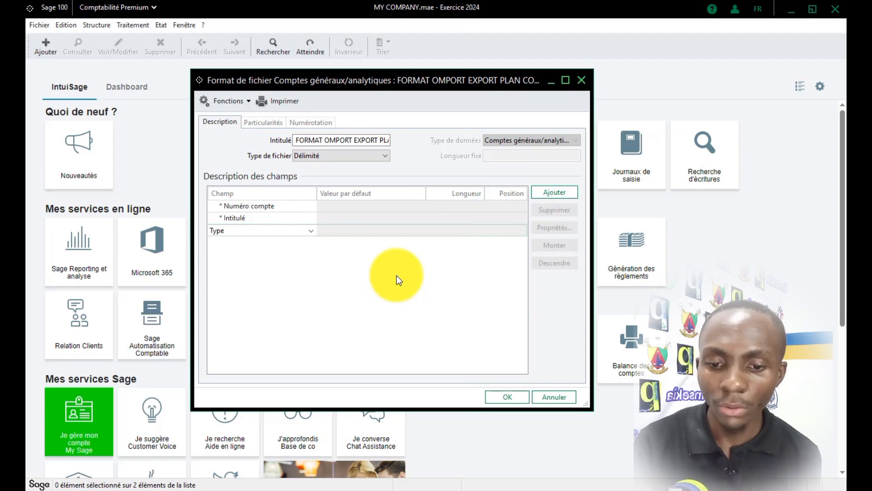
left_click(397, 275)
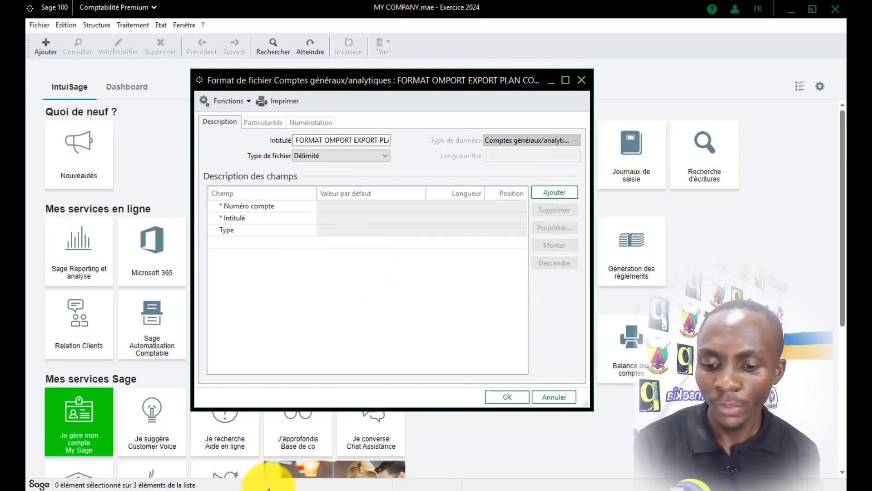
left_click(265, 484)
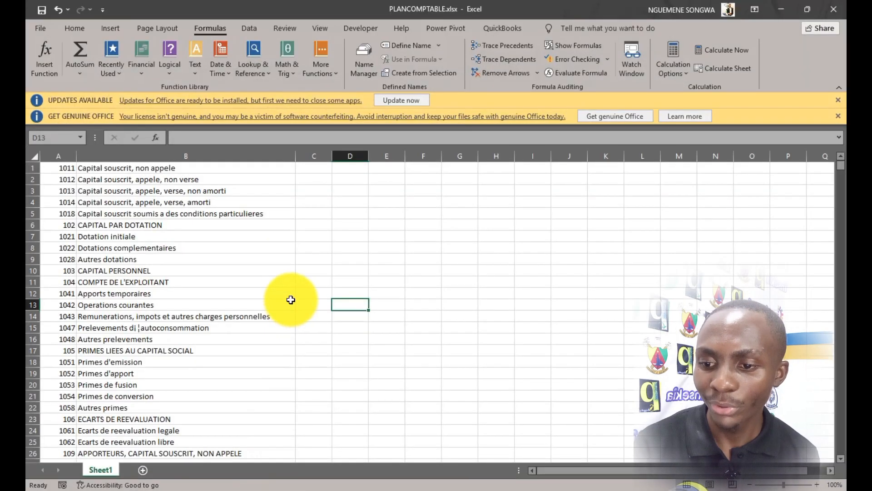
left_click_drag(59, 167, 72, 450)
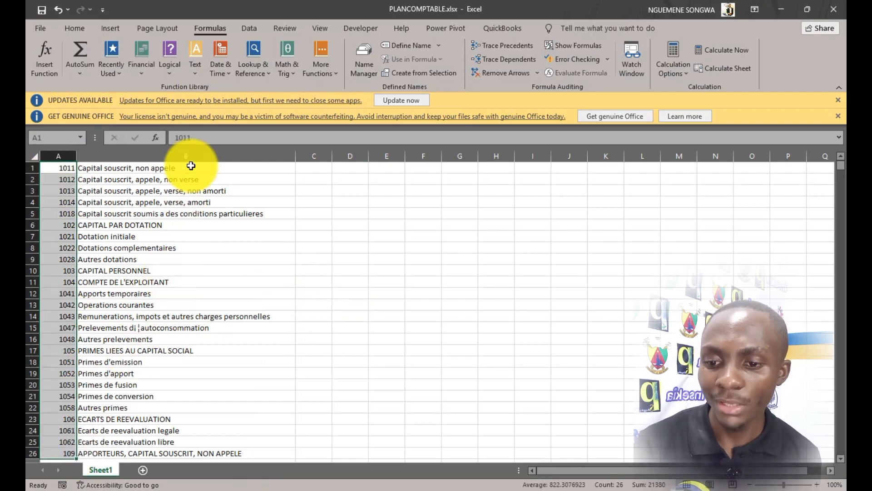
left_click_drag(189, 169, 191, 443)
scroll(201, 346, "up", 2)
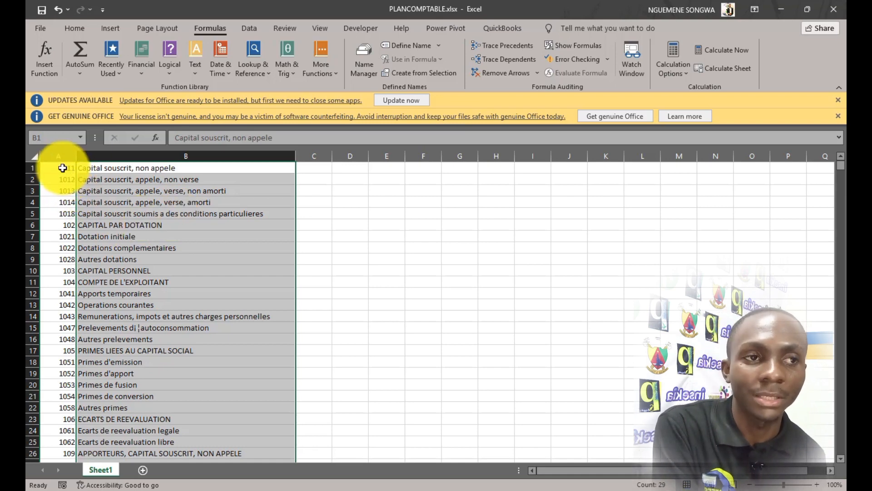
scroll(55, 331, "down", 4)
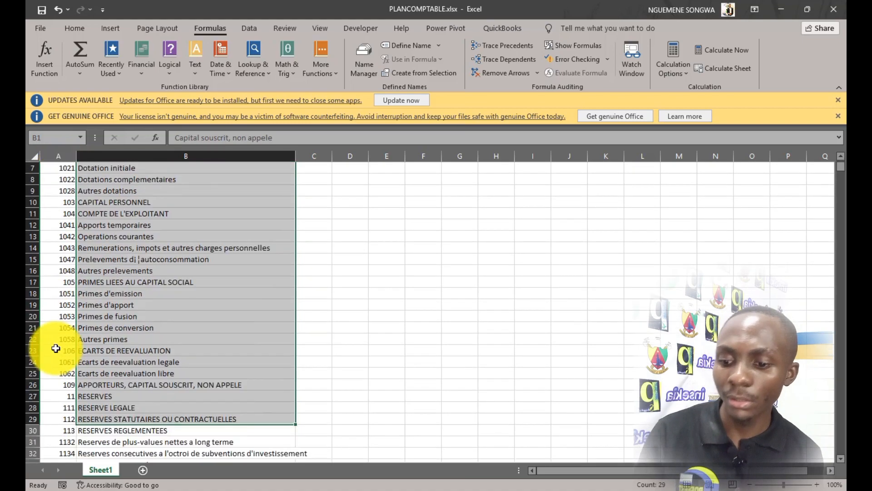
left_click(66, 329)
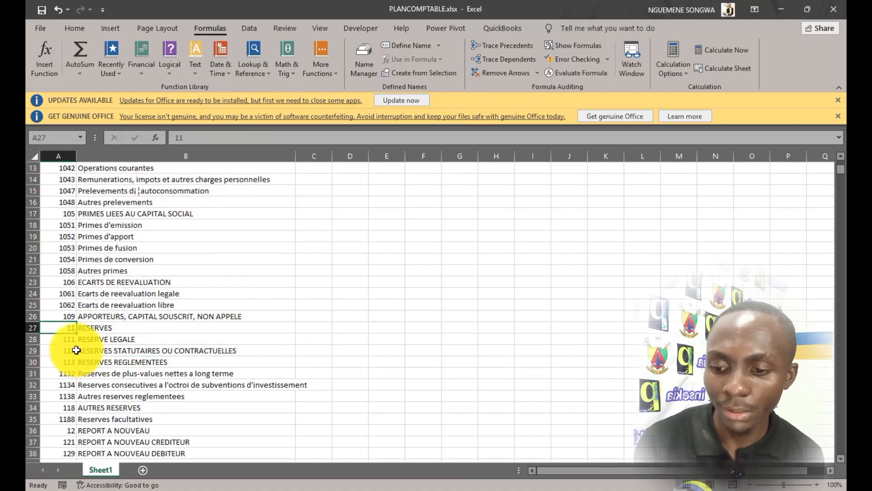
scroll(72, 336, "down", 7)
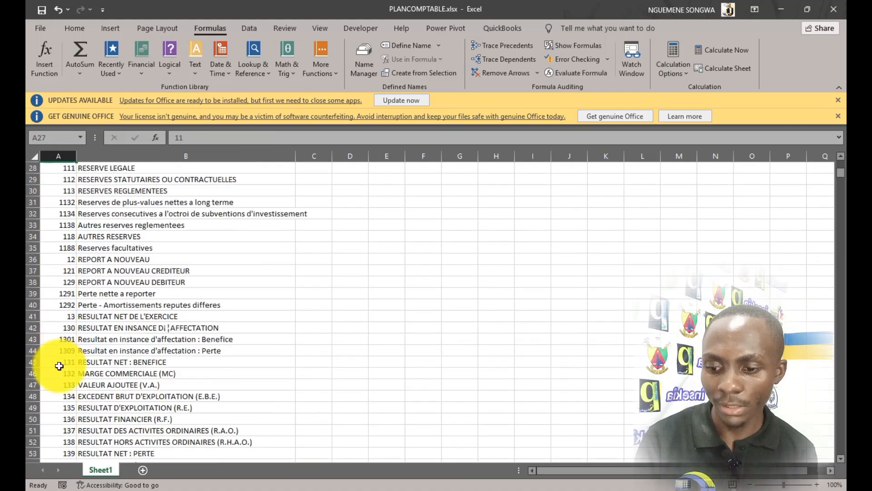
left_click(68, 247)
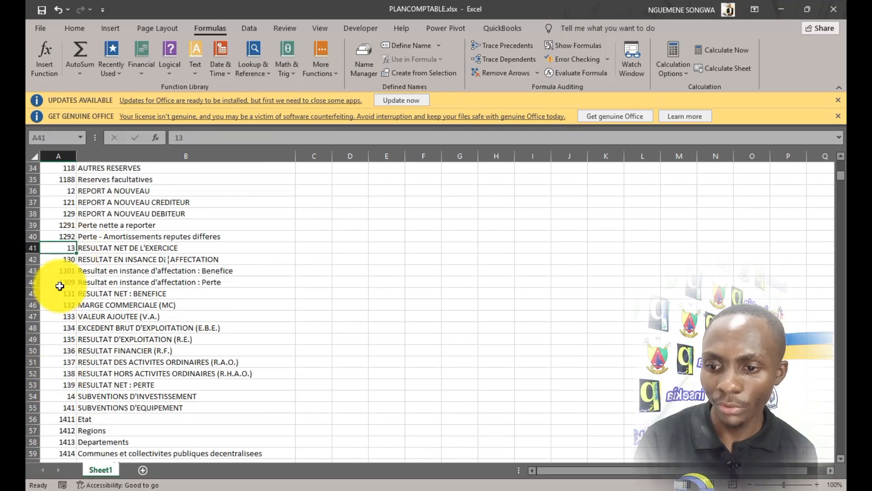
left_click(63, 191)
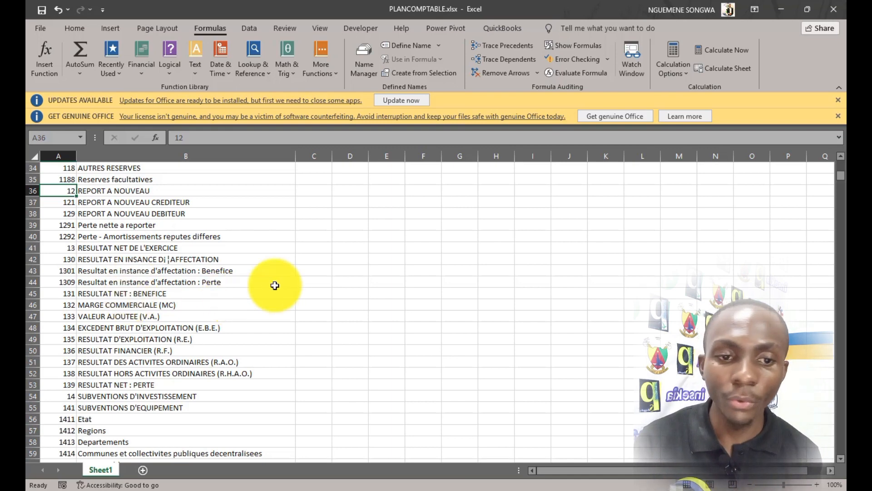
Review the Type field's Correspondance codes GD, GT, AD and AT in its properties.
left_click(787, 9)
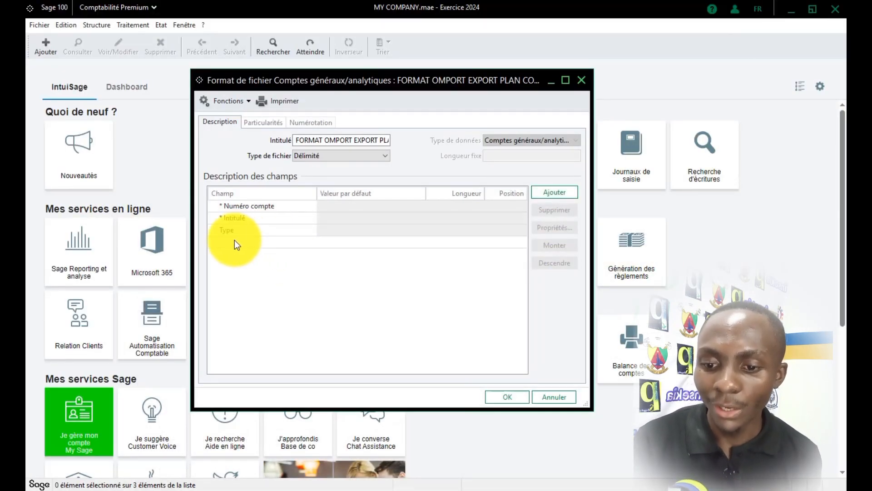
left_click(247, 230)
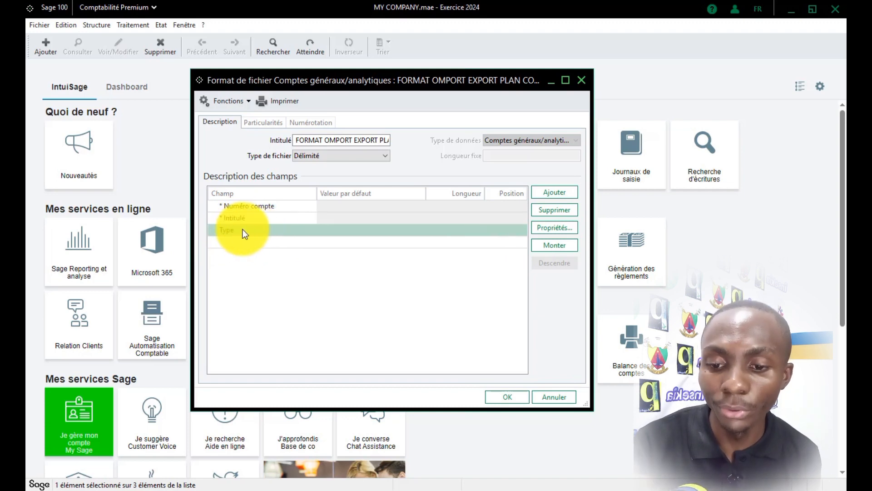
left_click(545, 231)
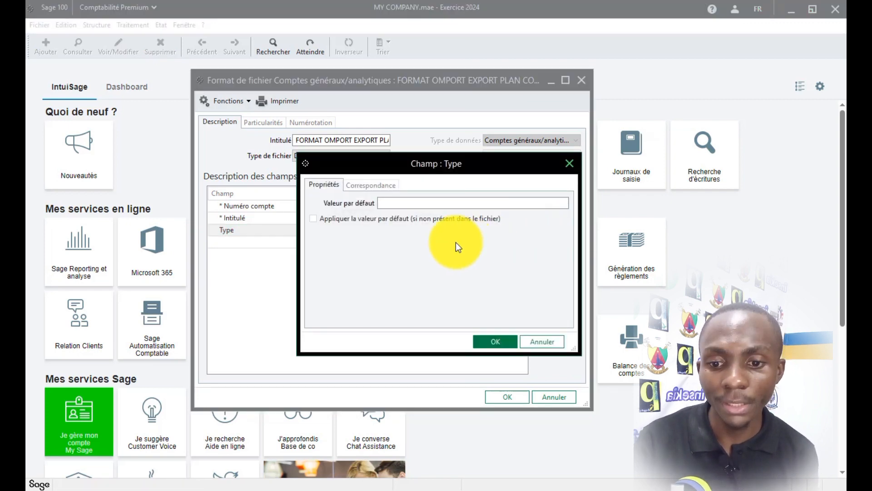
left_click(364, 186)
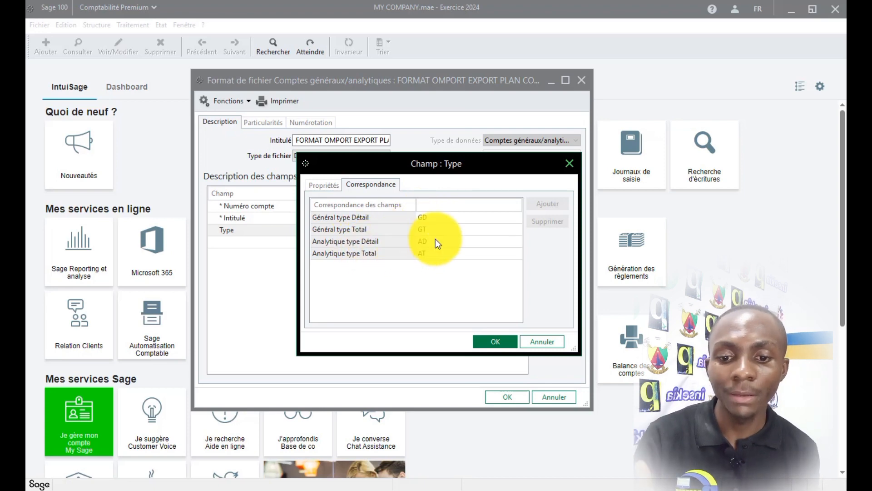
left_click(422, 217)
left_click(413, 230)
left_click(418, 221)
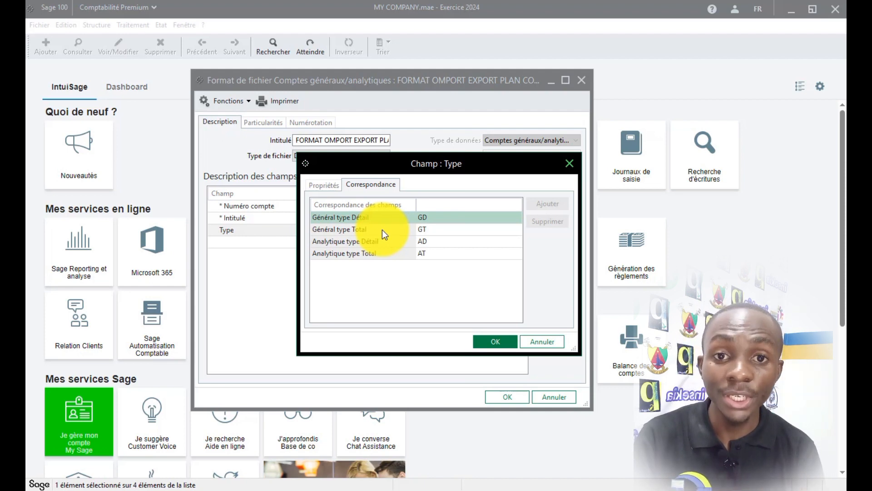
left_click(570, 165)
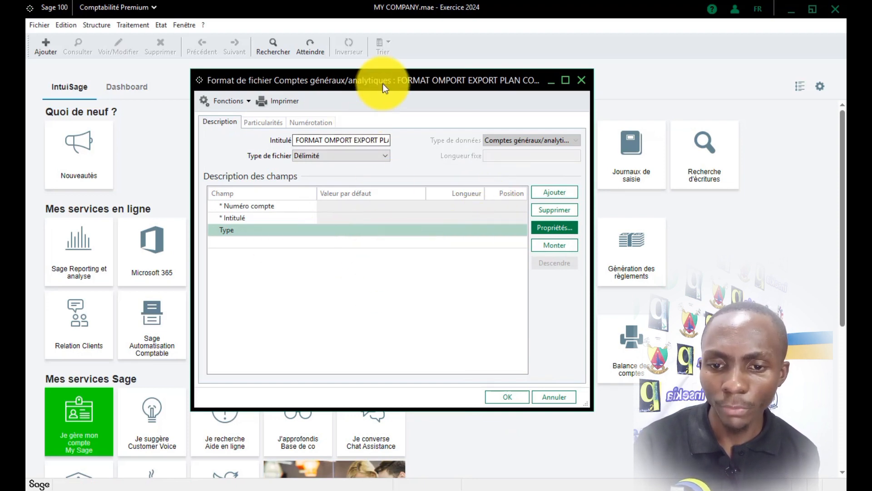
left_click_drag(383, 83, 393, 97)
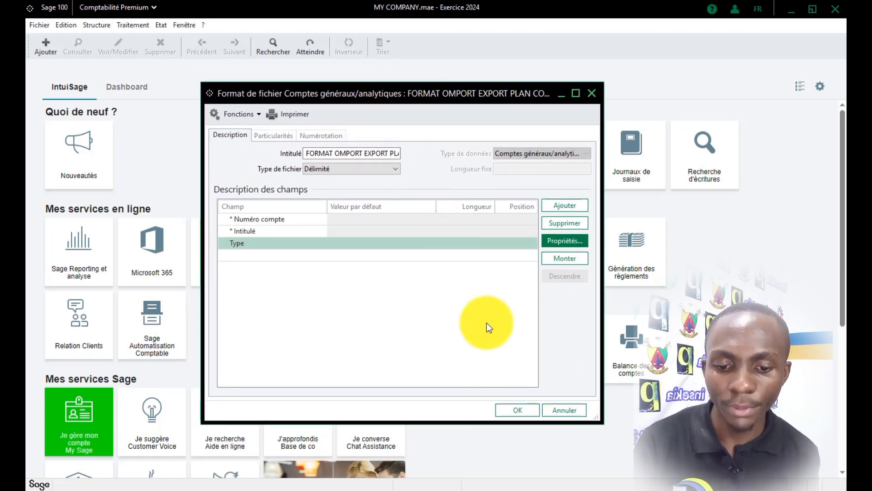
Save and close the import format, then bring up the PLANCOMPTABLE workbook.
left_click(503, 412)
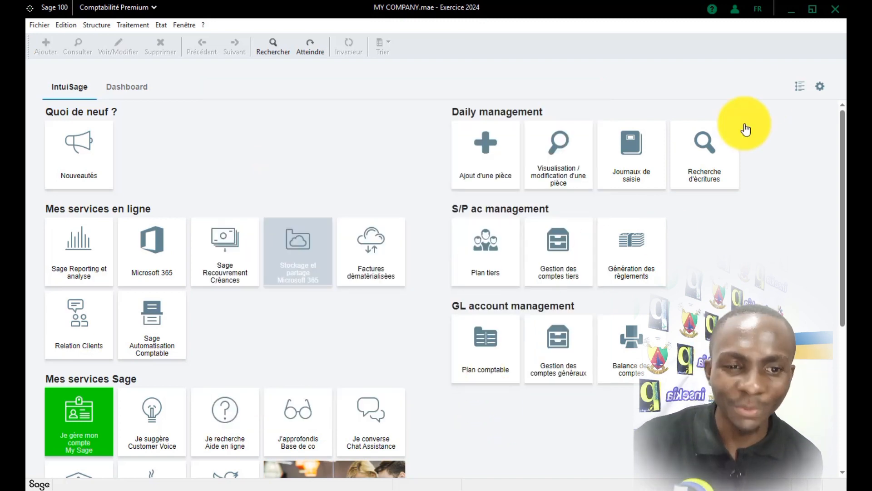
left_click(791, 6)
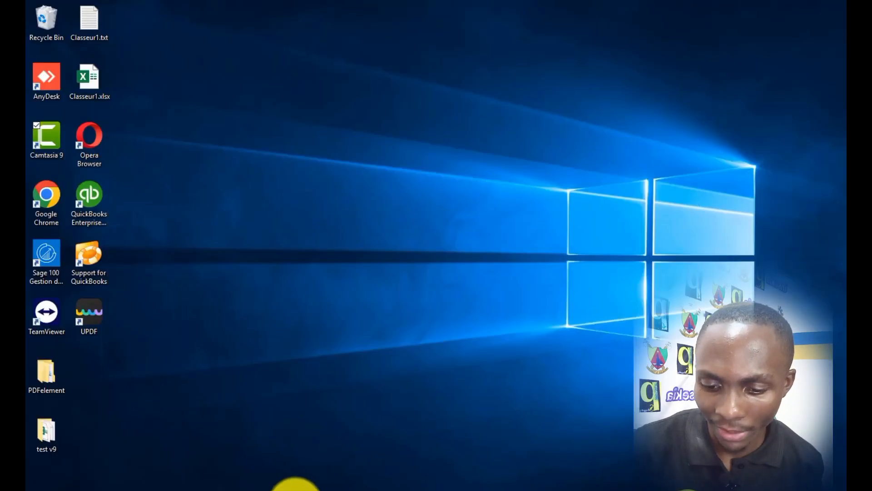
left_click(266, 486)
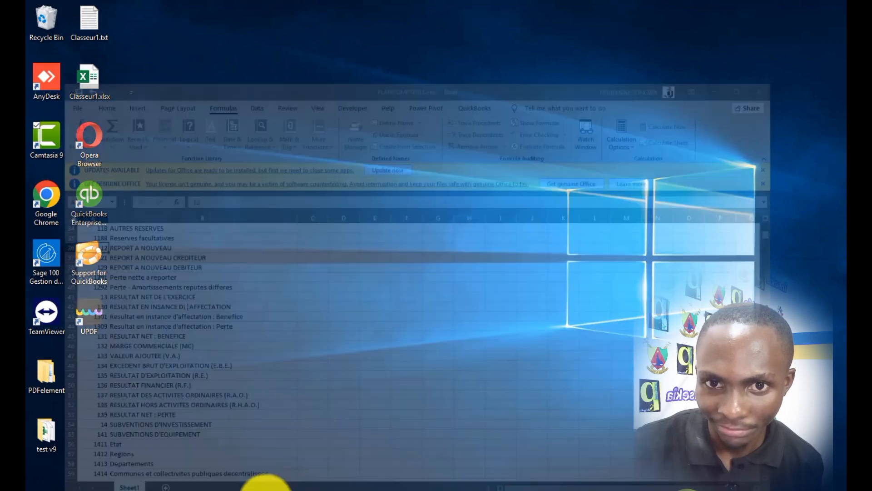
Enter type codes GD, GD and GT in column C for accounts 118, 1188 and 12.
left_click(318, 167)
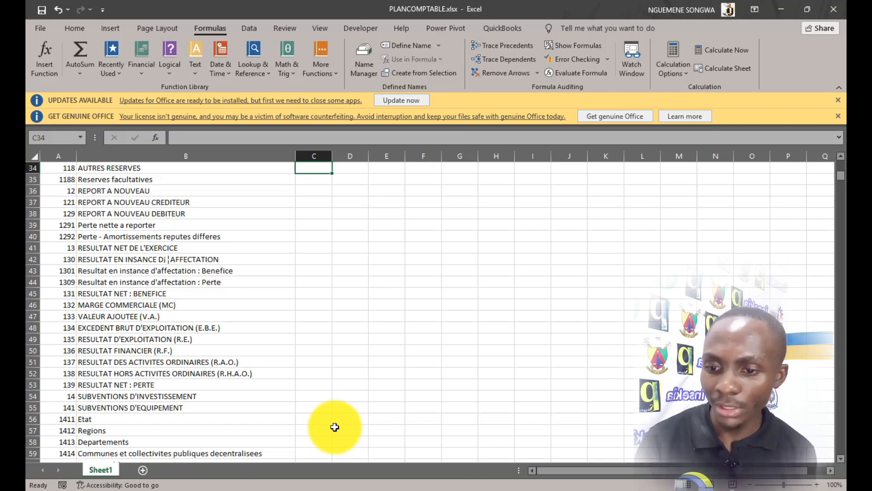
type("GD")
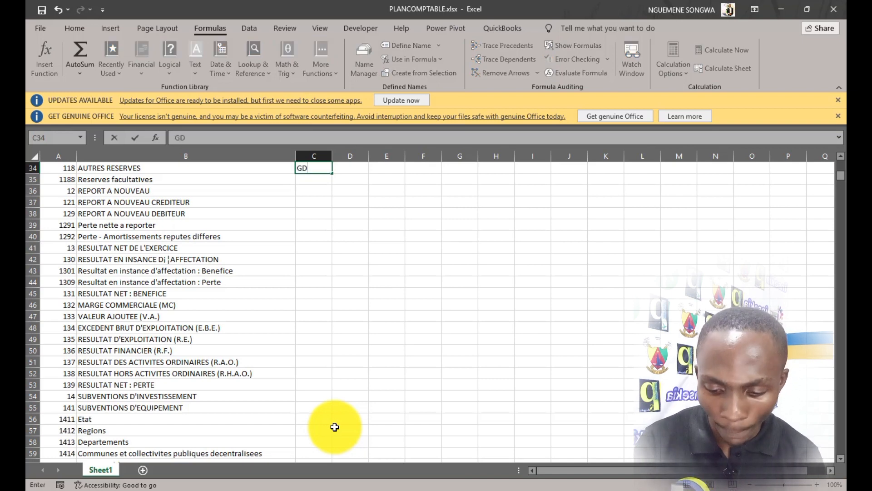
key("Return")
type("GD")
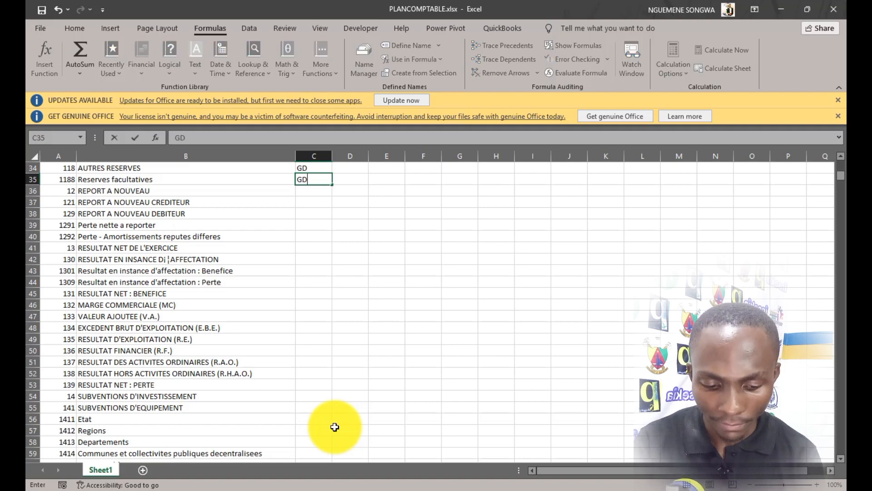
key("Return")
type("GT")
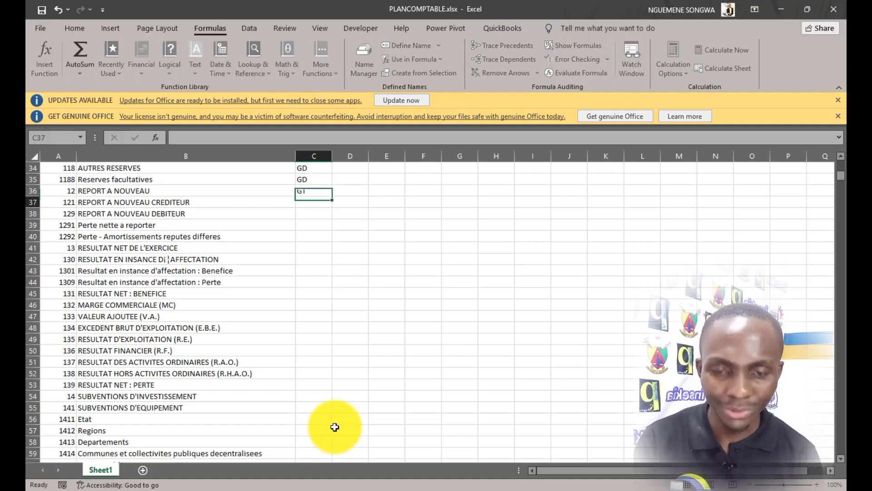
key("Return")
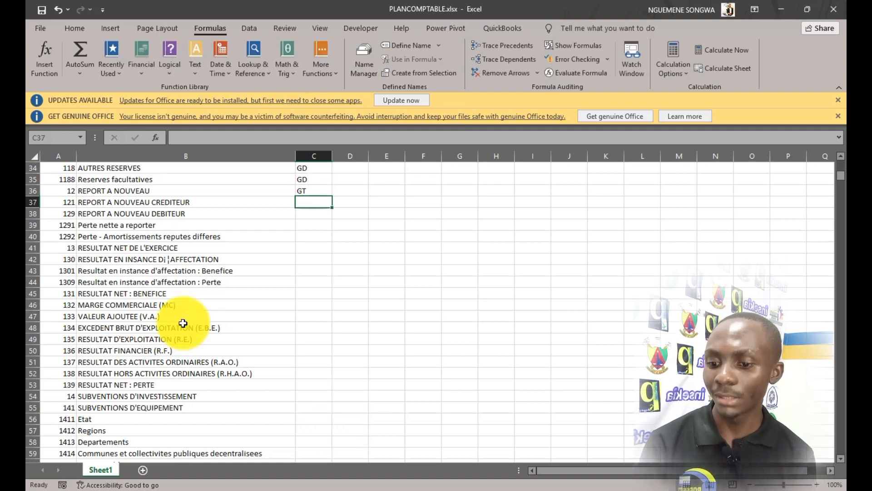
Dismiss the Office update and genuine-licence notices, then begin an IF formula in C1.
scroll(179, 302, "down", 20)
scroll(171, 298, "down", 20)
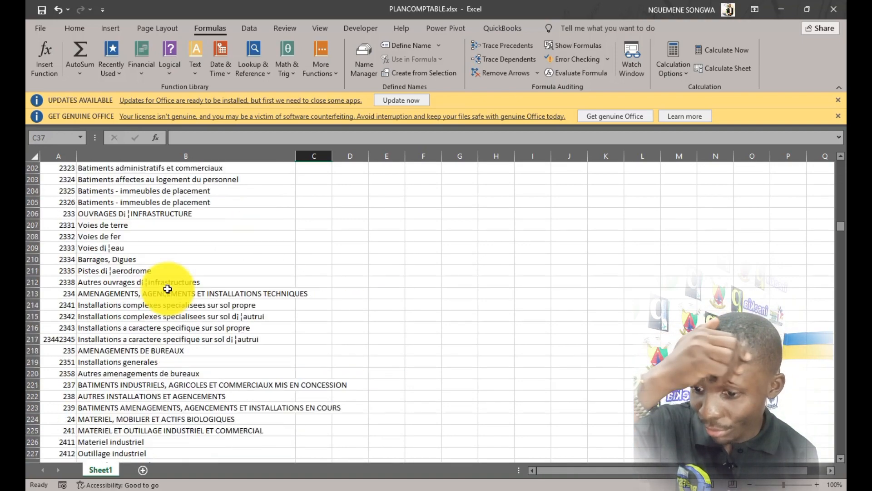
scroll(167, 295, "down", 20)
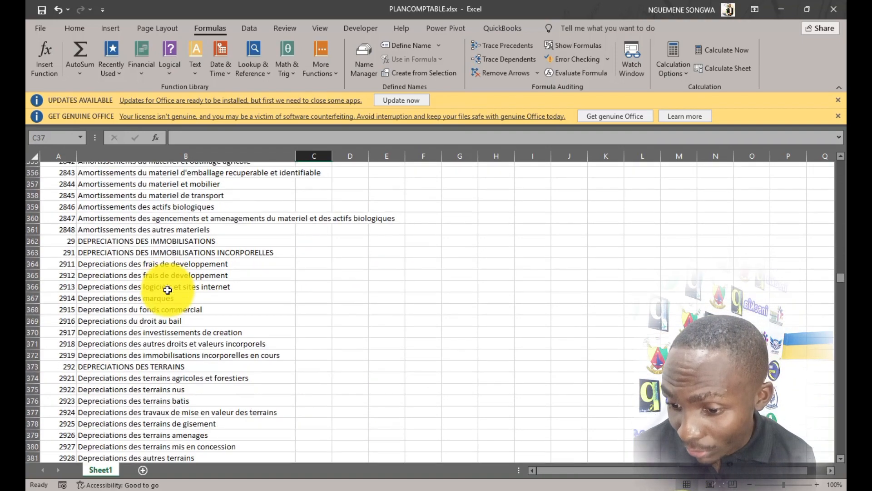
scroll(168, 302, "down", 20)
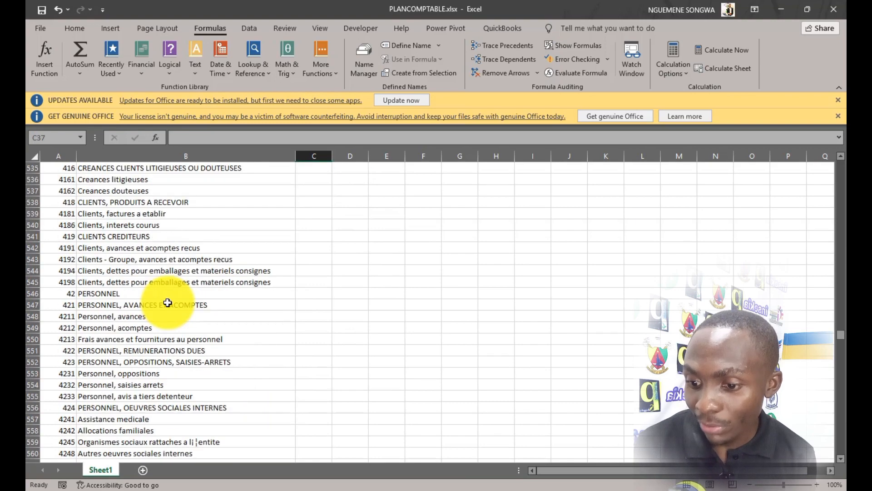
scroll(167, 302, "up", 16)
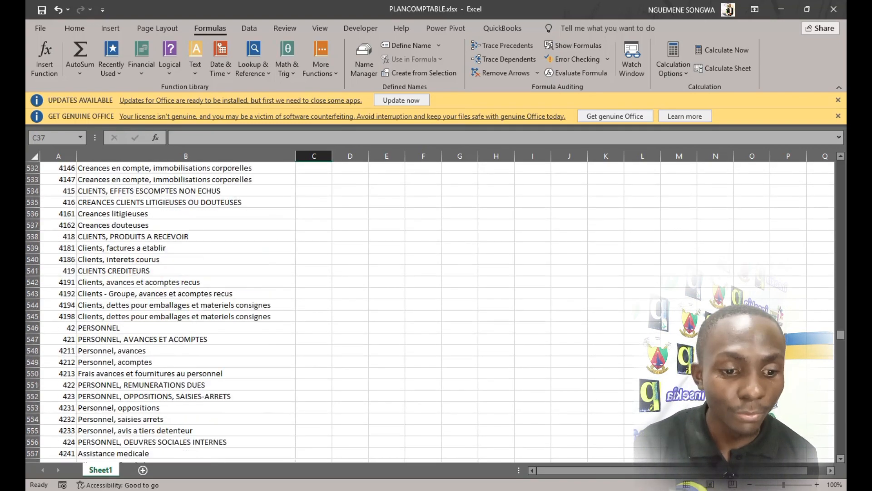
left_click_drag(841, 336, 841, 155)
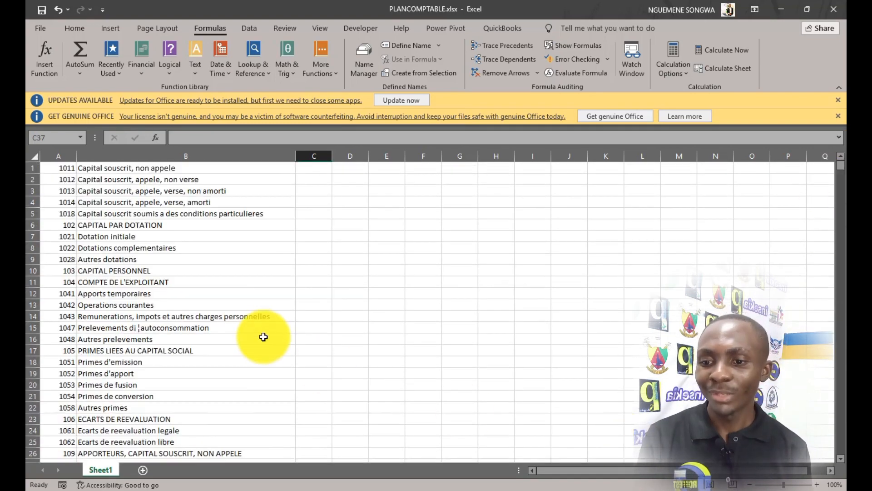
left_click(327, 171)
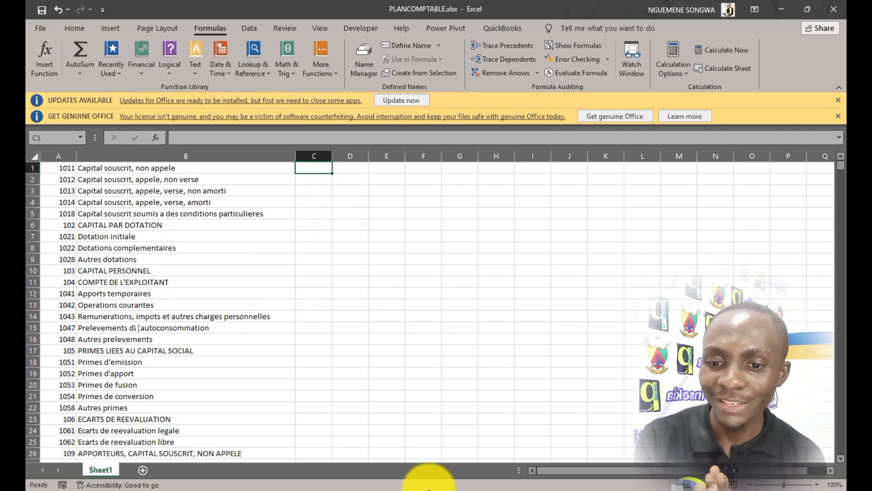
left_click(839, 98)
left_click(839, 102)
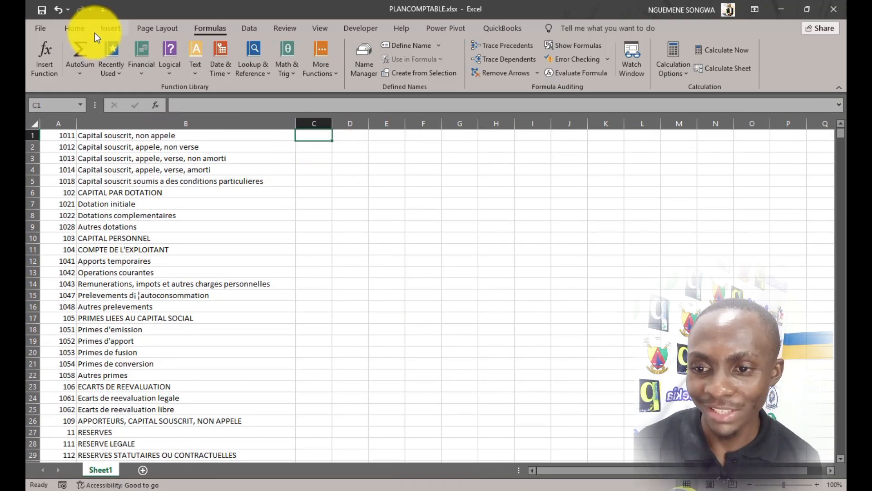
left_click(82, 30)
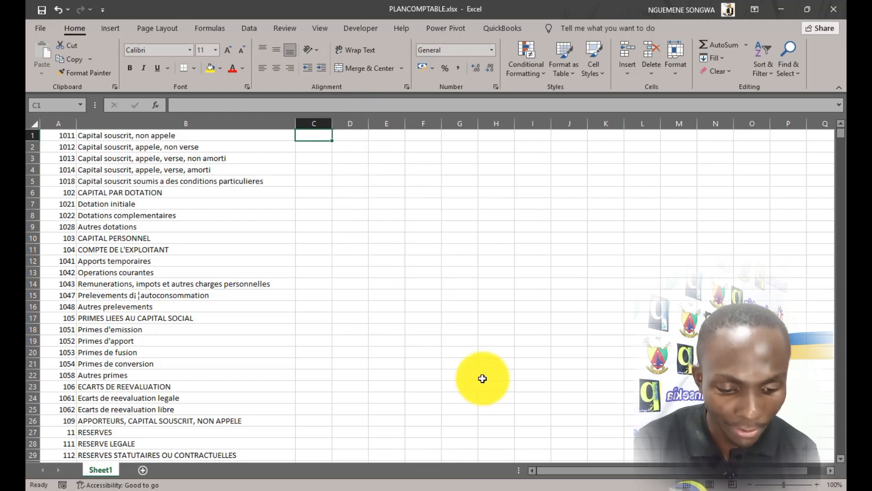
type("=IF")
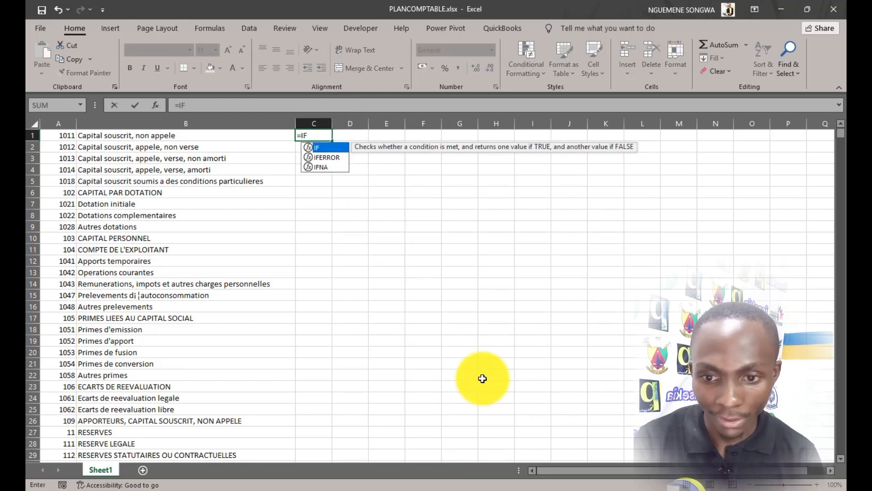
type("(")
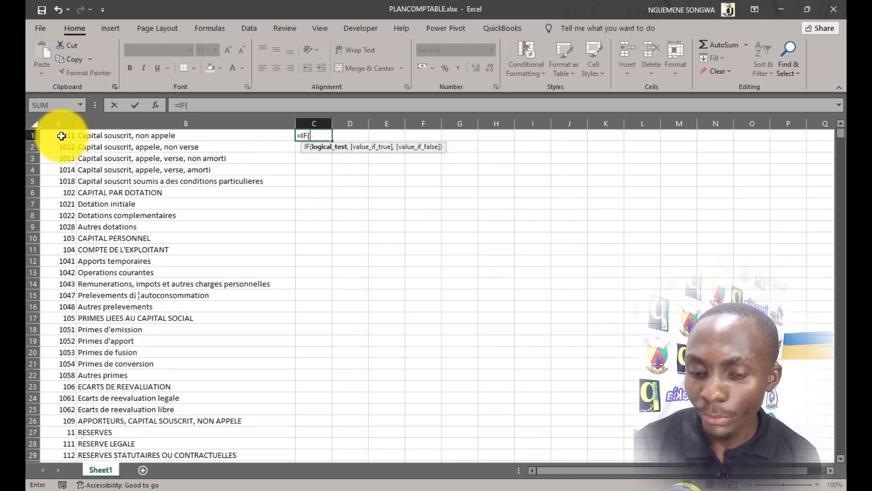
type("L")
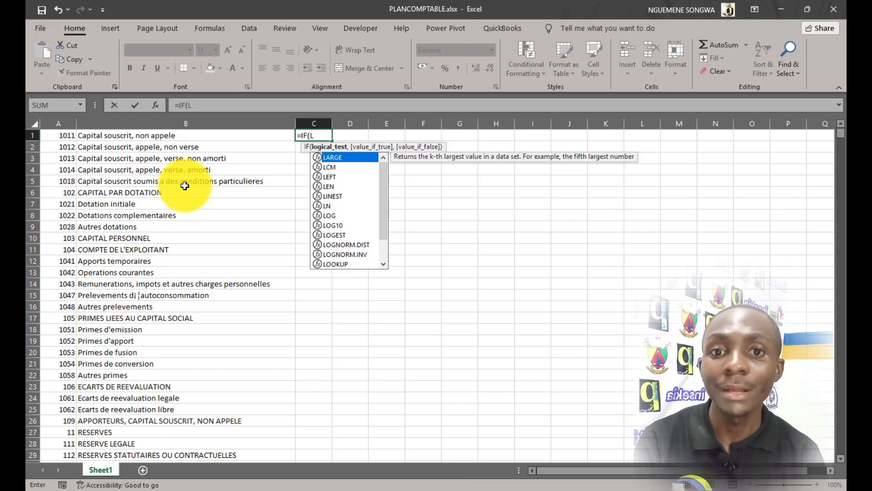
Cancel the C1 formula and note French function names SI and NBCAR in H2:H3.
key("Escape")
key("Escape")
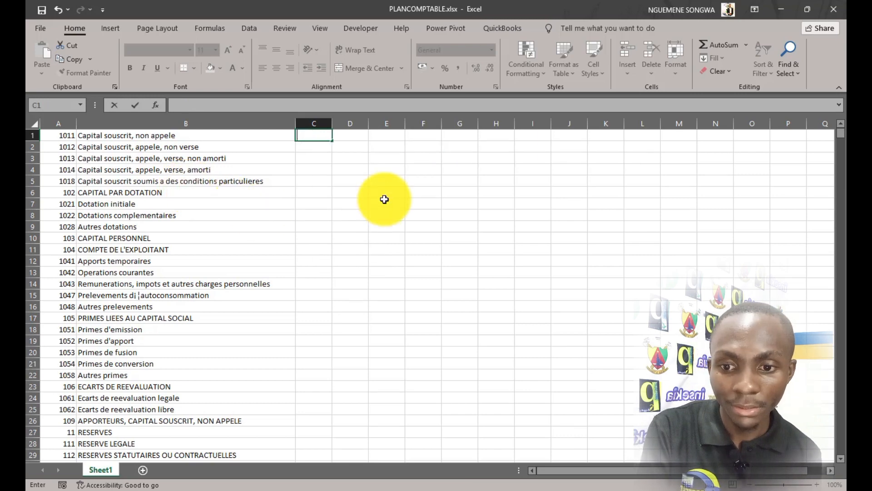
left_click(496, 145)
type("SI")
key("Return")
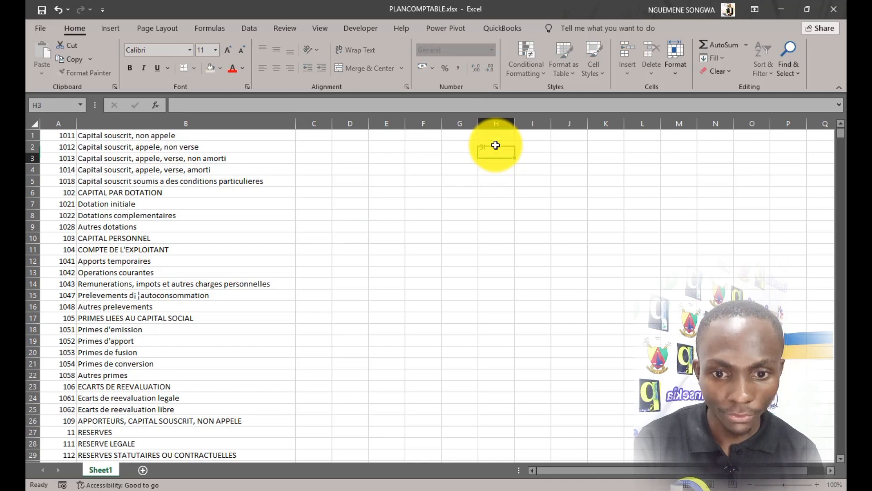
type("NB")
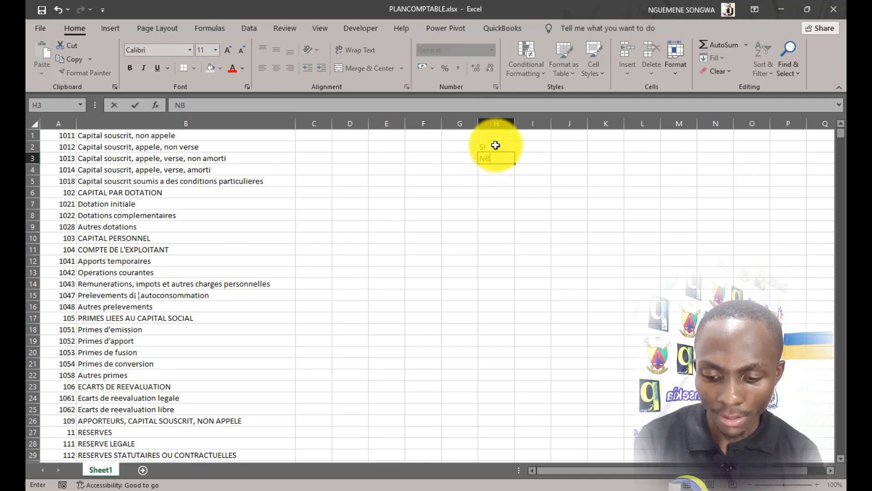
type("CAR")
left_click(527, 148)
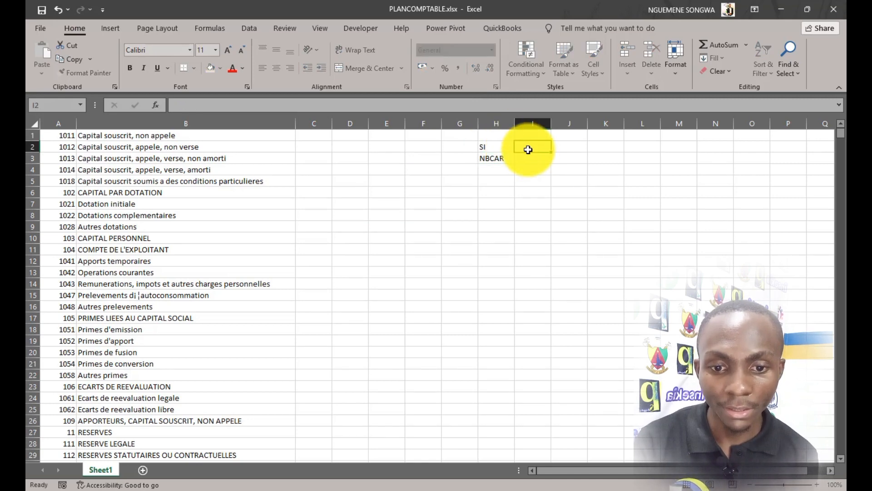
Add their English equivalents IF and LEN in I2:I3.
type("IF")
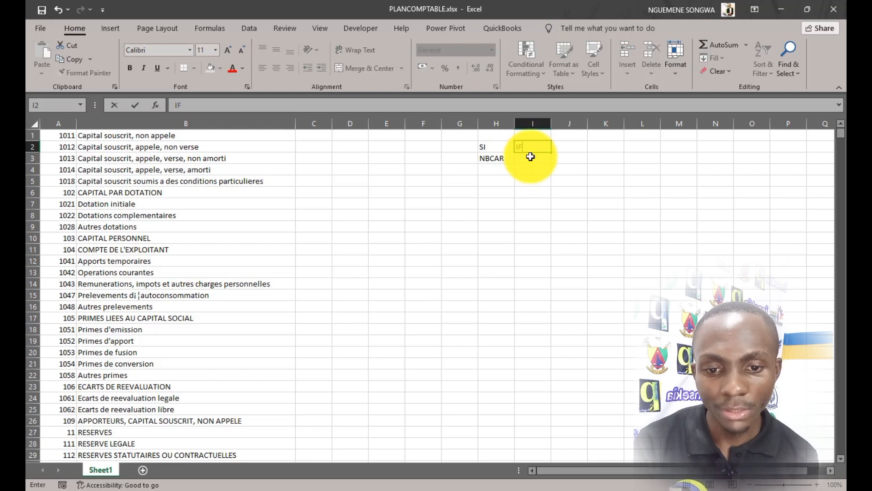
key("Return")
type("LEN")
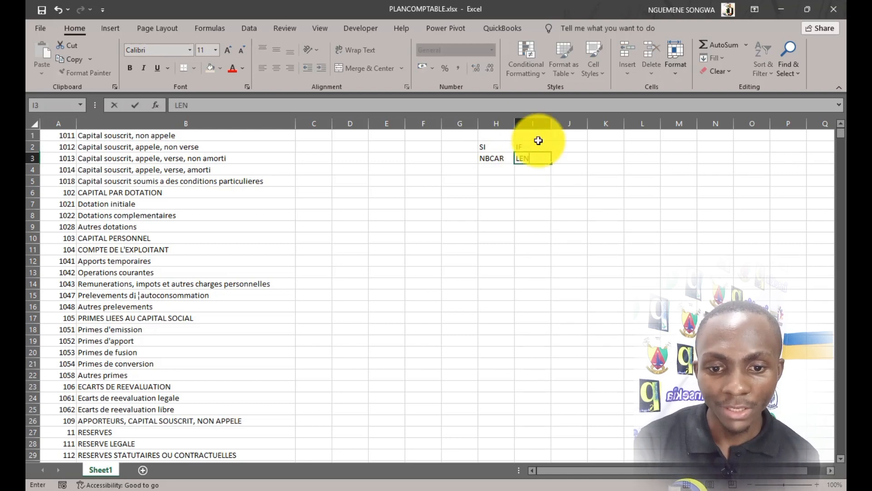
left_click(536, 146)
left_click_drag(538, 156, 538, 156)
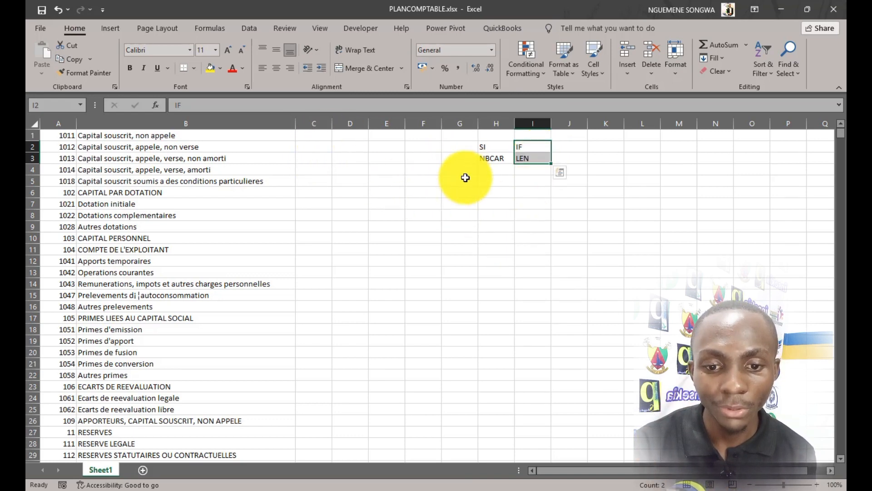
left_click_drag(498, 146, 498, 157)
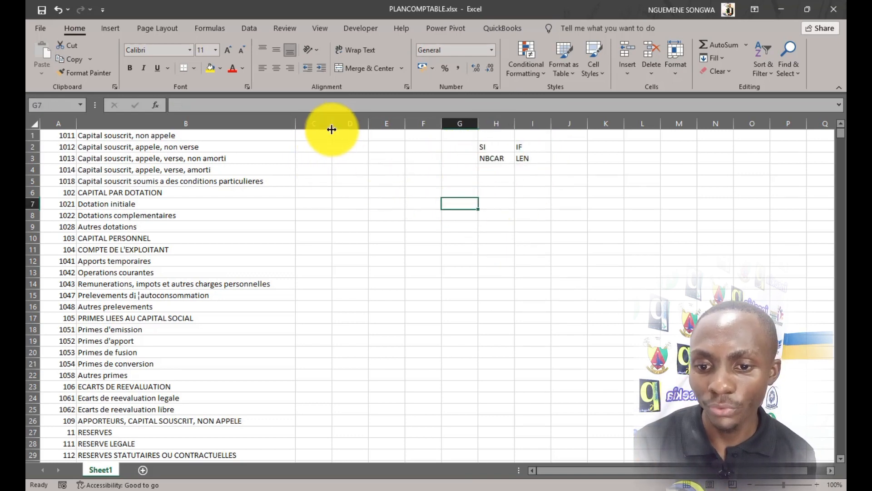
left_click(318, 135)
Enter =IF(LEN(A1)=2,"GT","GD") in C1 so two-digit accounts get GT, others GD.
type("=")
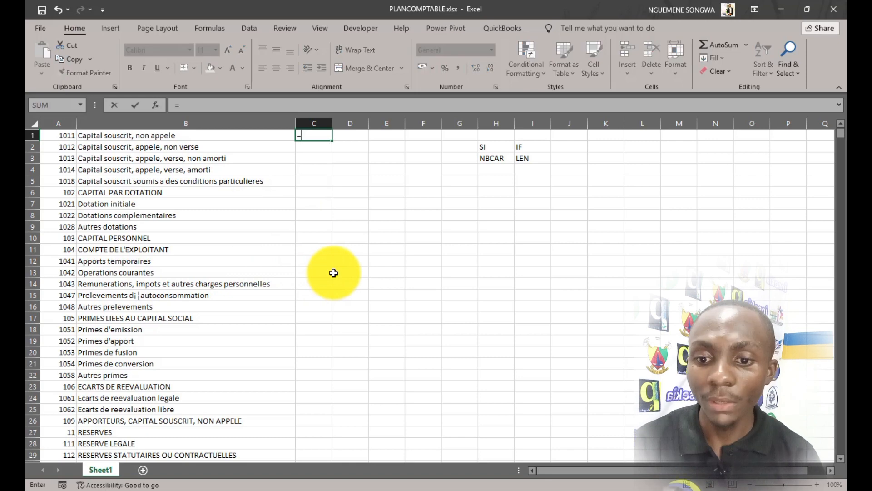
type("IF(")
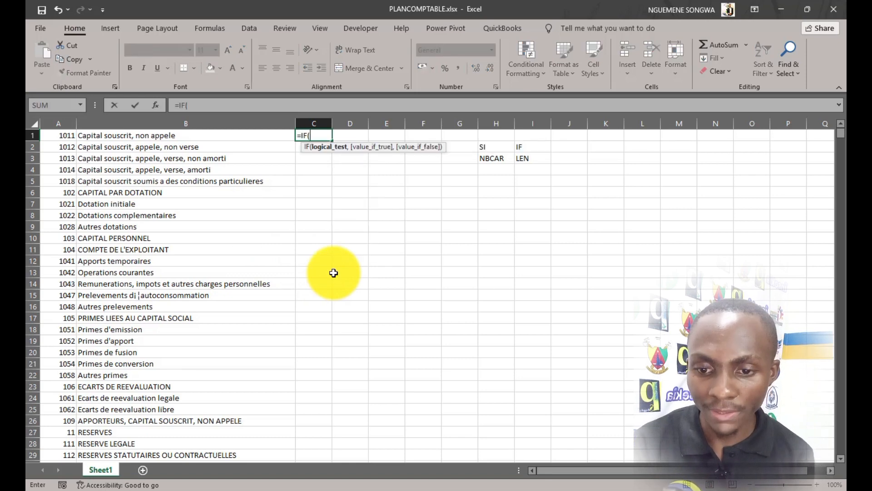
type("L")
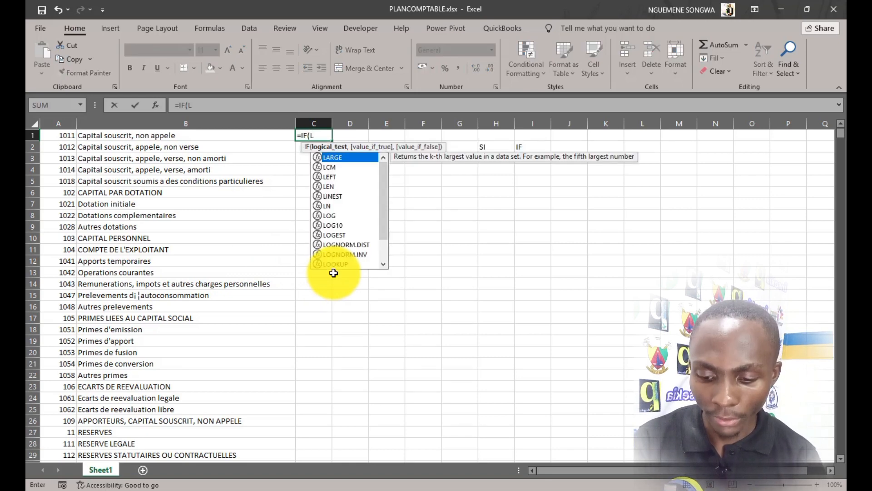
type("EN")
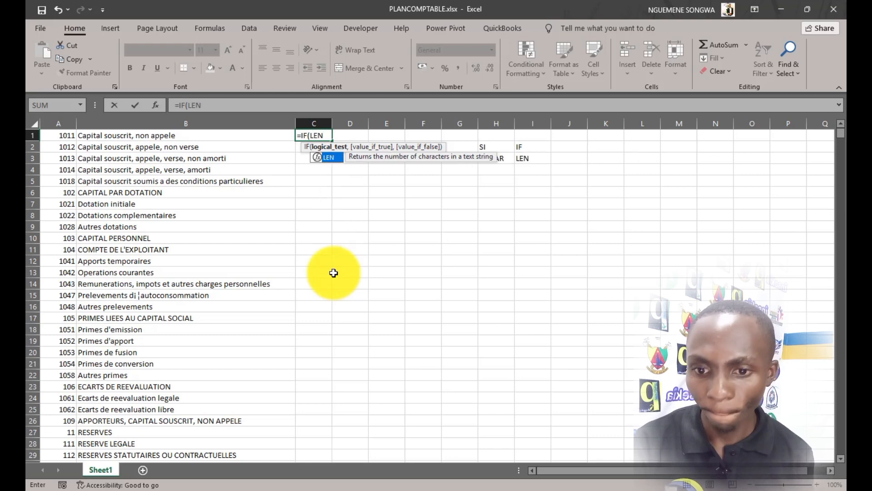
type("(")
left_click(64, 135)
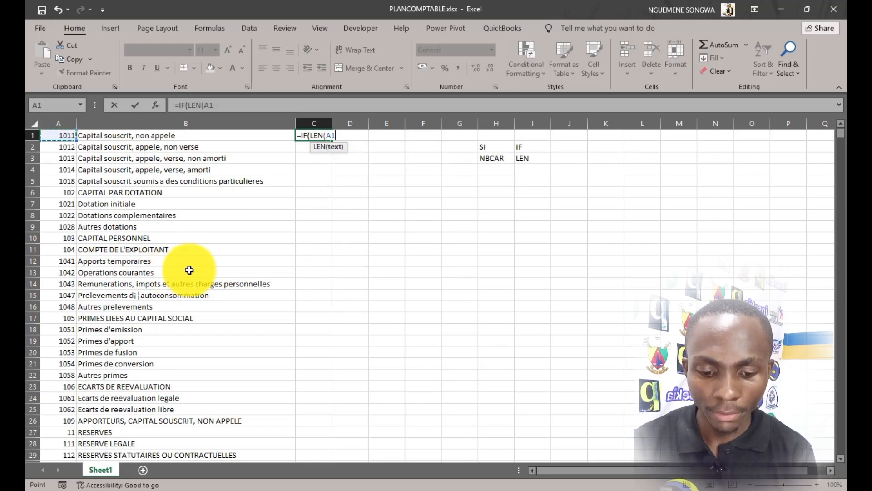
type(")=2")
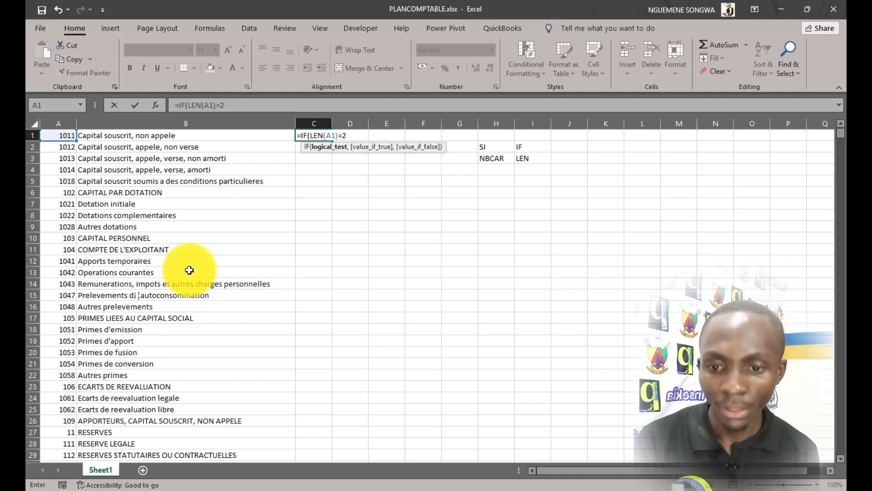
type(",\"GT")
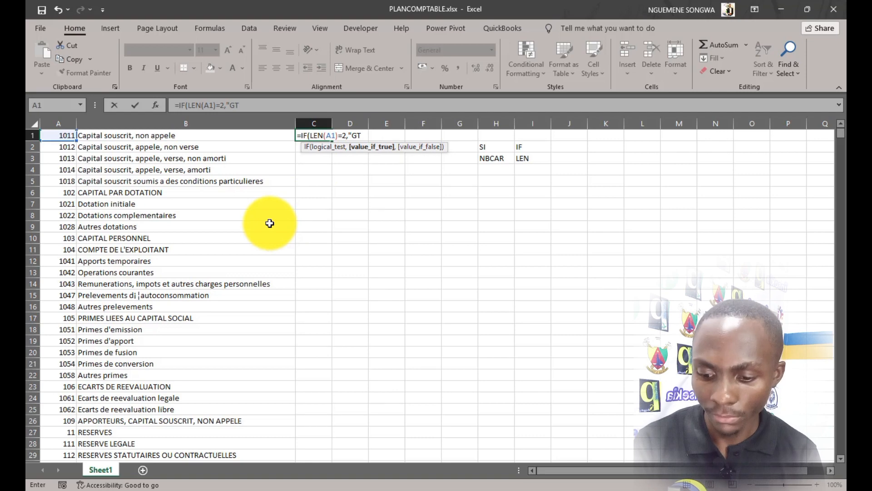
type("\",\"GD")
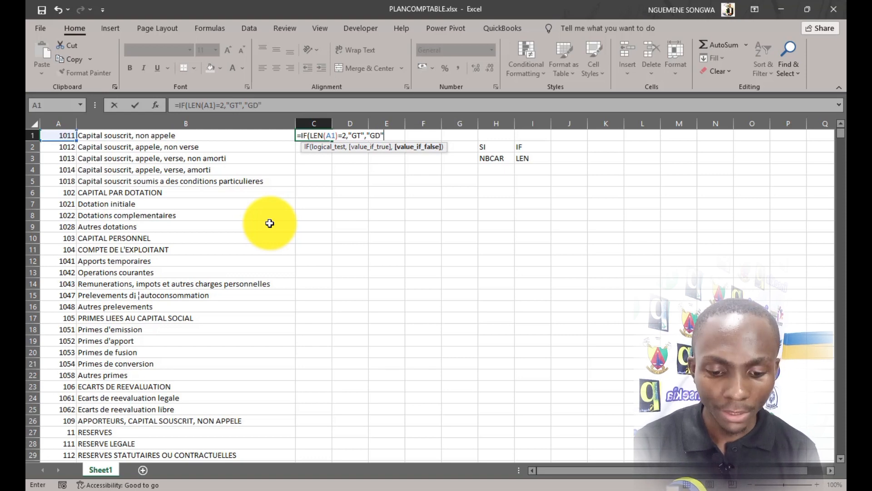
type(")")
key("Tab")
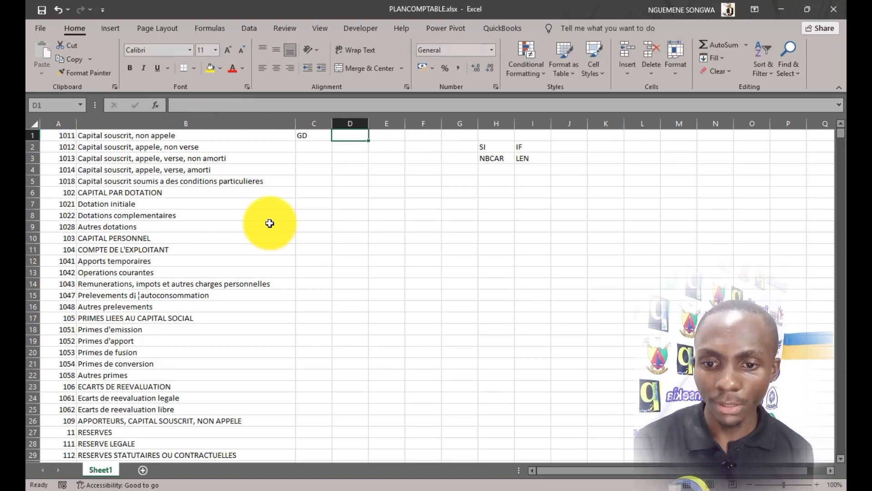
Copy the GT/GD type formula from C1 down column C through row 919.
left_click(320, 135)
double_click(332, 140)
scroll(327, 233, "down", 7)
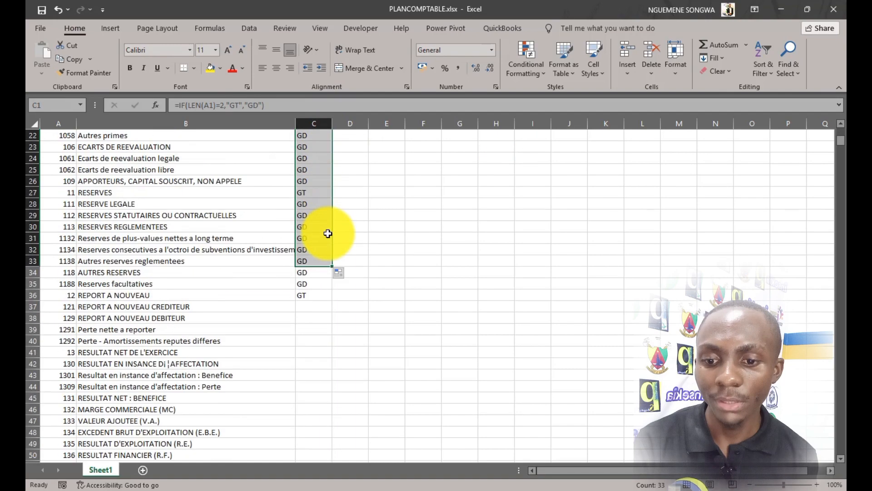
scroll(328, 233, "down", 8)
scroll(328, 224, "up", 5)
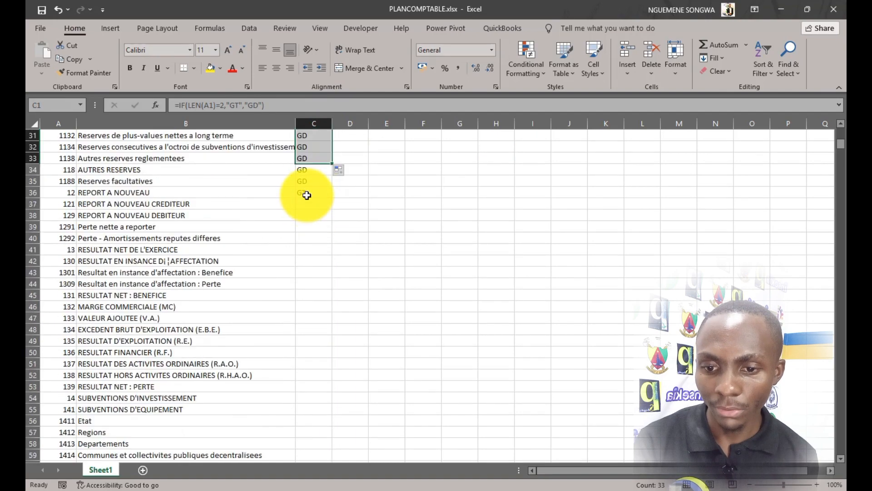
scroll(306, 191, "up", 9)
scroll(306, 168, "down", 13)
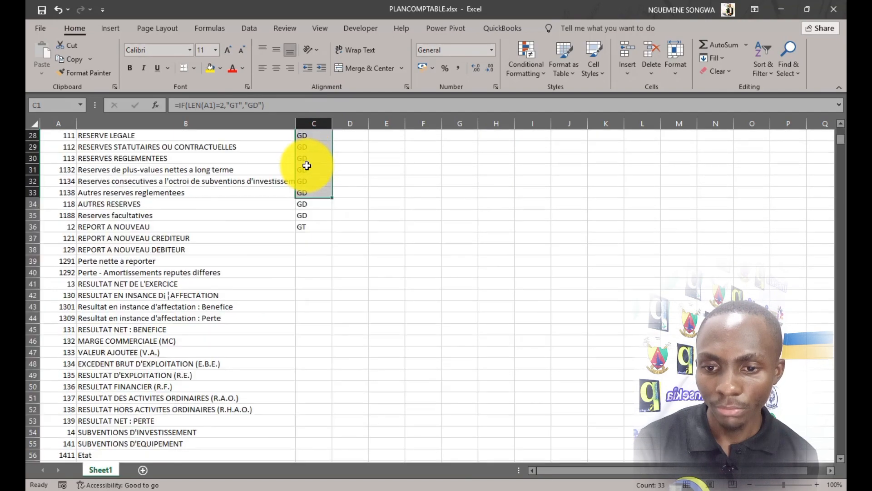
scroll(336, 169, "up", 3)
scroll(343, 168, "up", 3)
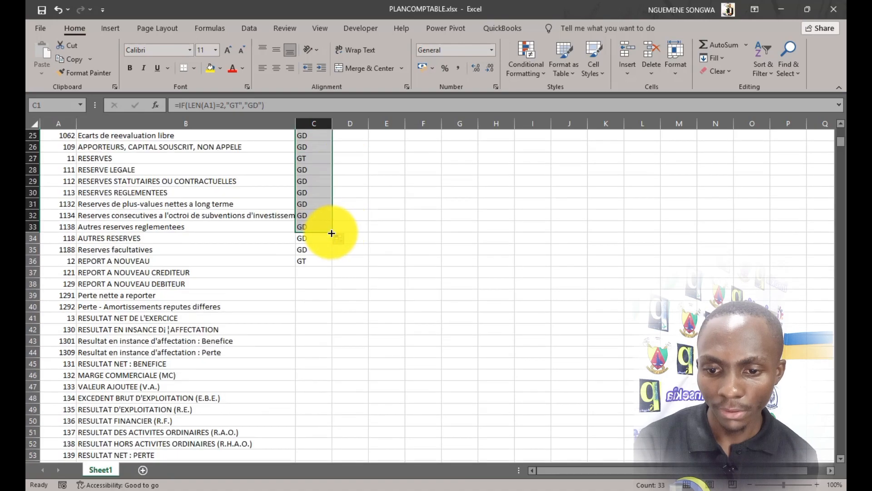
left_click_drag(332, 232, 326, 436)
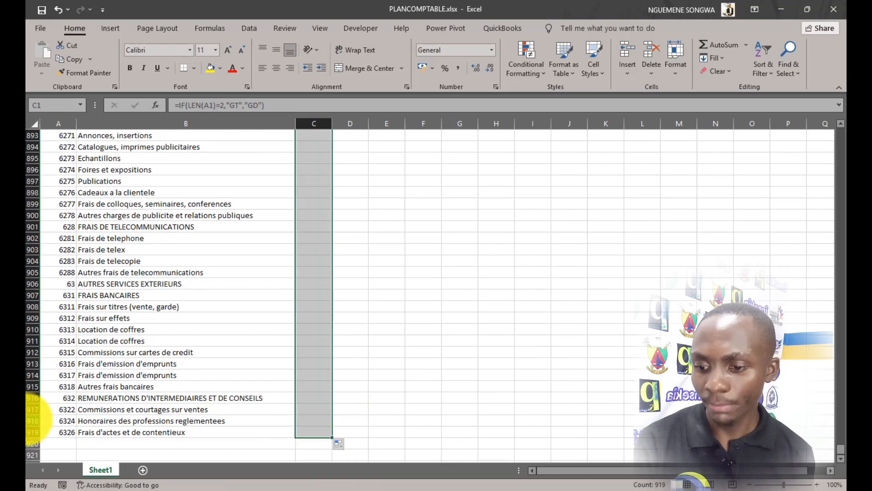
scroll(95, 412, "down", 7)
scroll(105, 370, "up", 20)
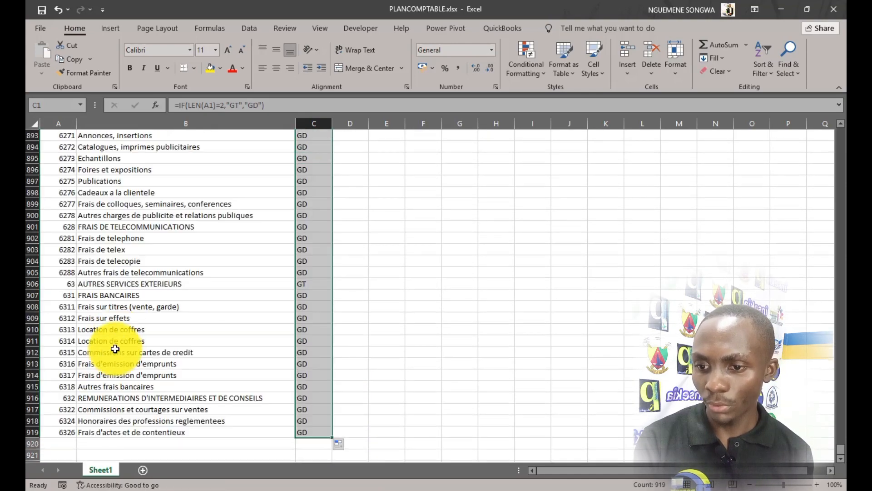
scroll(125, 304, "up", 20)
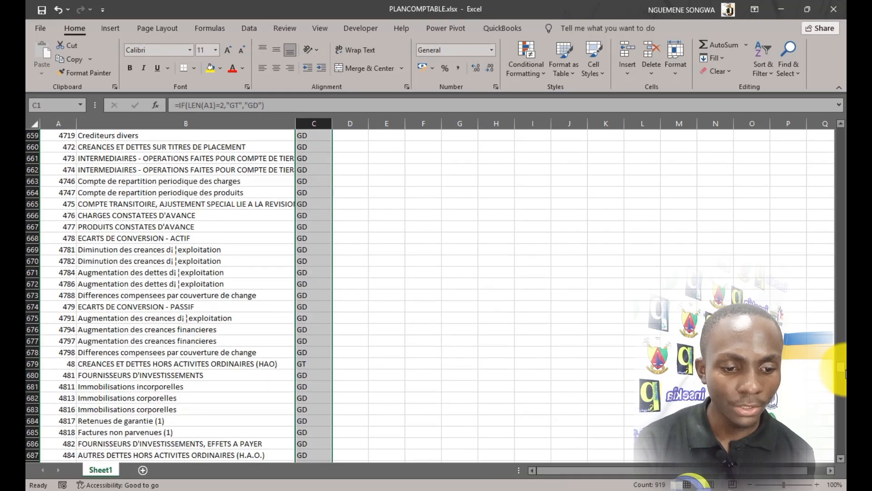
left_click_drag(841, 368, 830, 112)
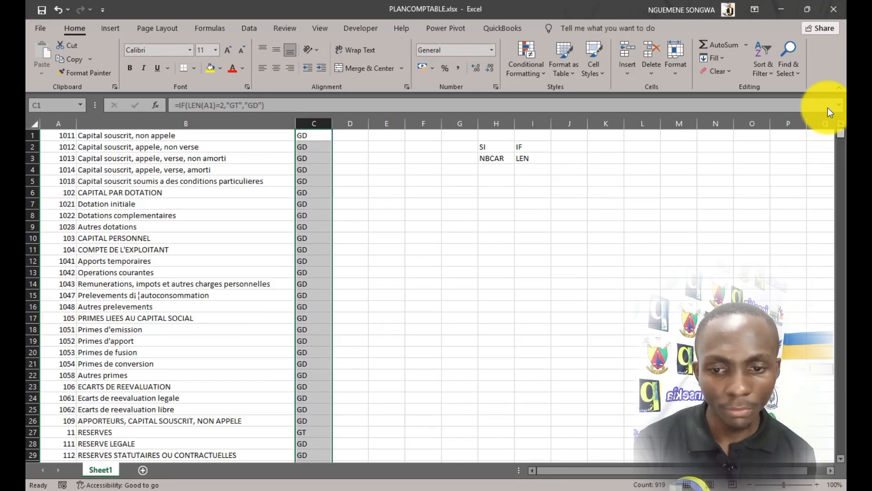
left_click(321, 227)
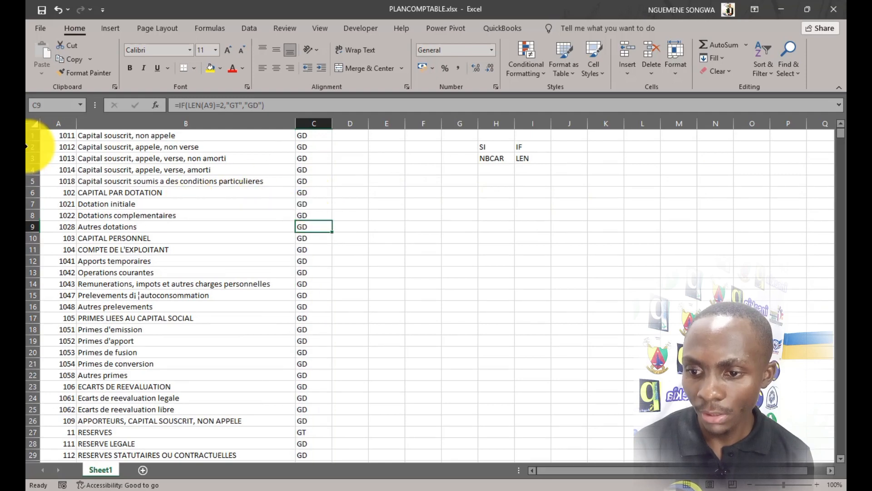
left_click(69, 136)
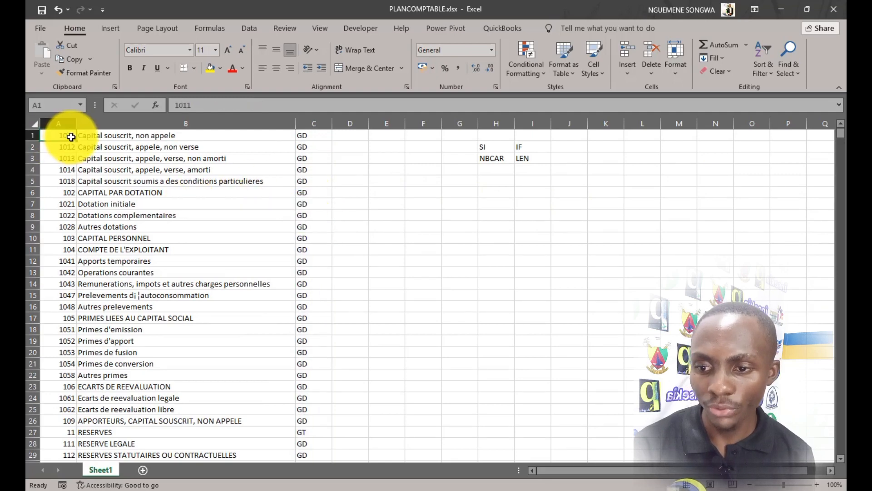
double_click(70, 137)
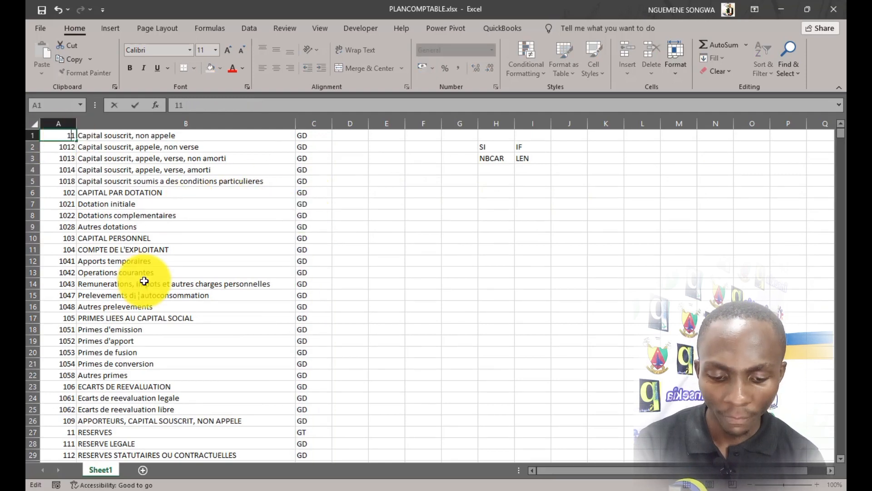
key("Tab")
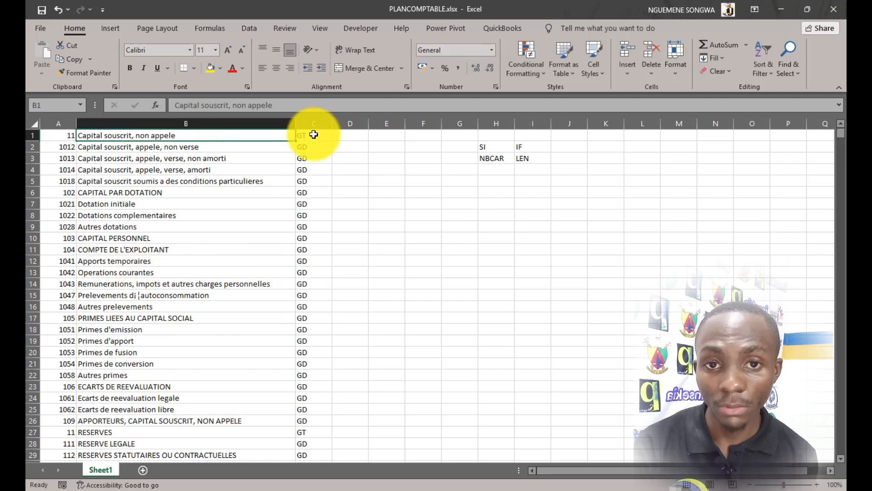
left_click(313, 135)
left_click(58, 137)
double_click(72, 137)
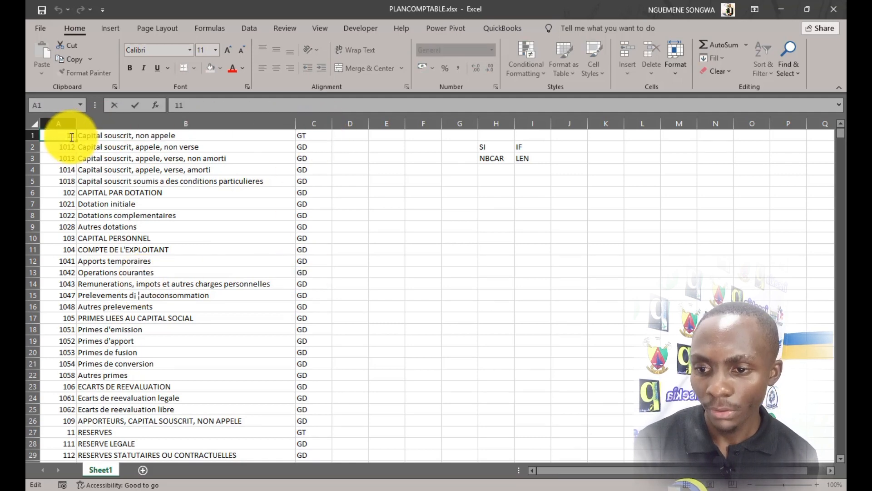
type("01")
key("Tab")
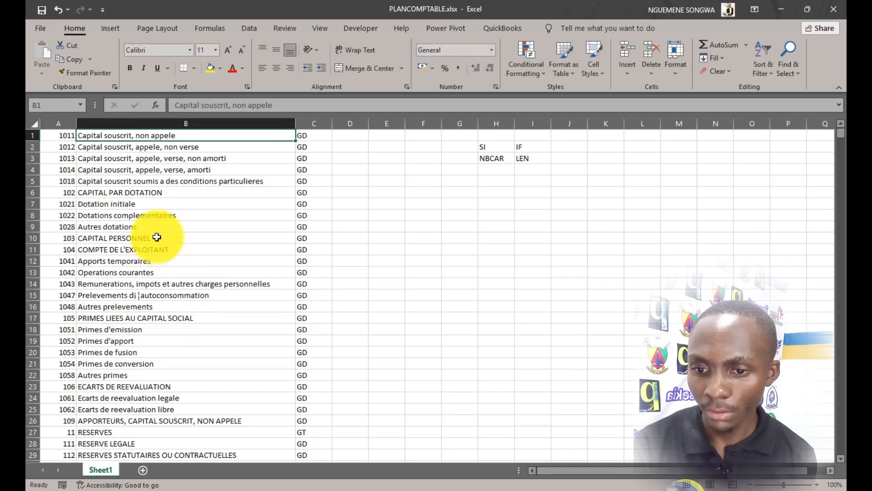
left_click(150, 227)
left_click(314, 435)
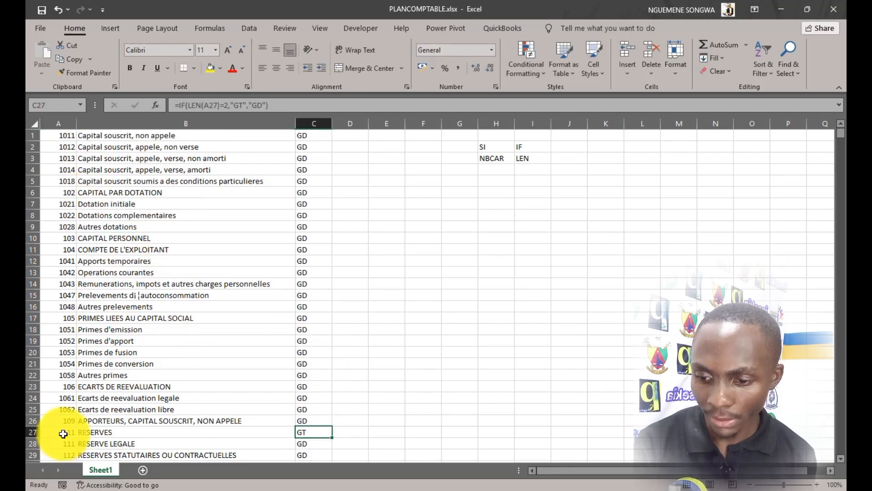
left_click(63, 433)
scroll(311, 435, "down", 1)
left_click(311, 398)
scroll(312, 380, "down", 6)
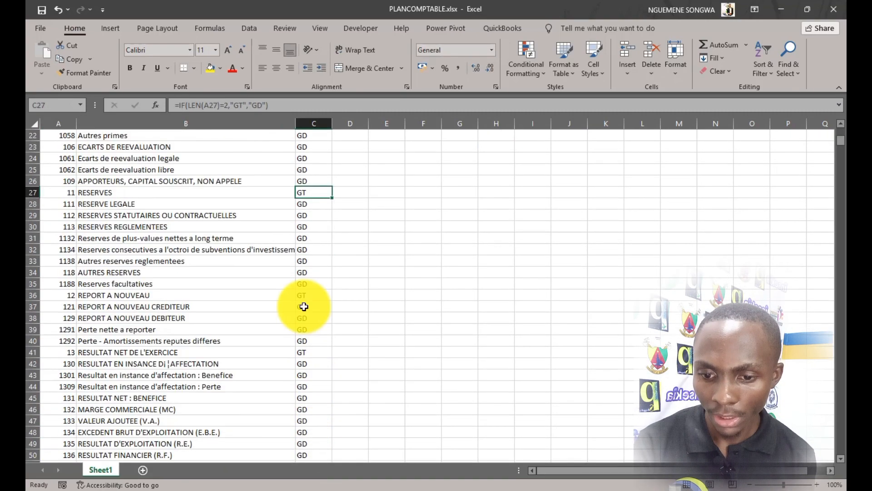
left_click(68, 296)
left_click(314, 295)
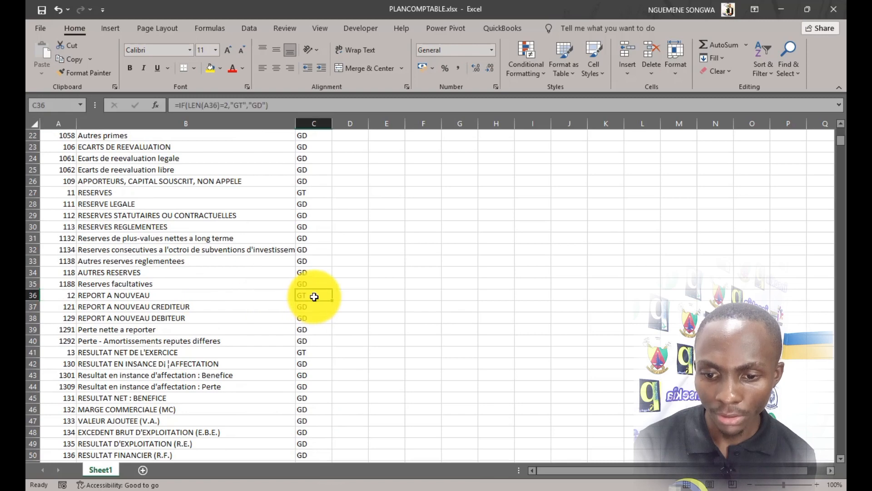
scroll(270, 331, "up", 7)
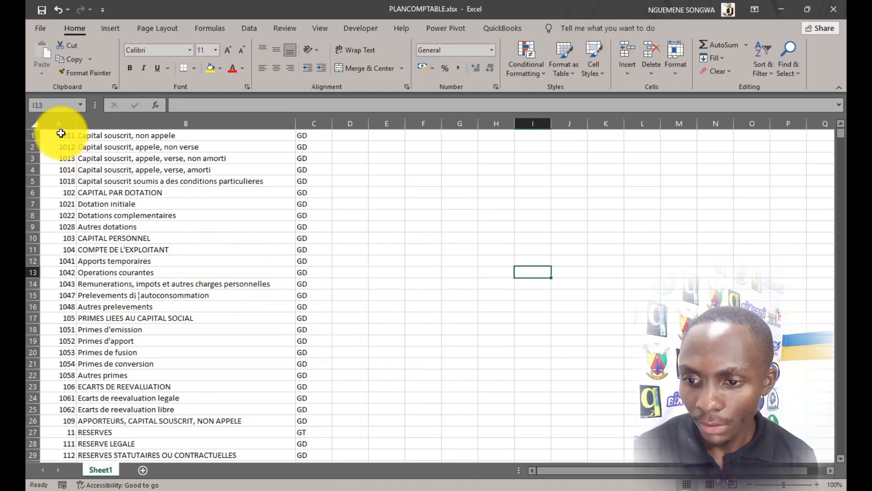
left_click_drag(59, 134, 302, 228)
left_click(110, 340)
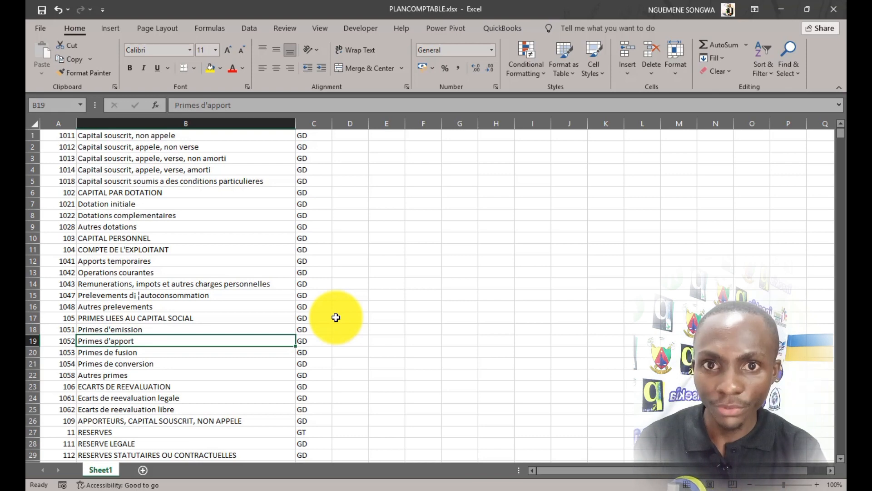
Select and copy the whole Excel account table, then search Windows for Notepad.
key("ctrl+a")
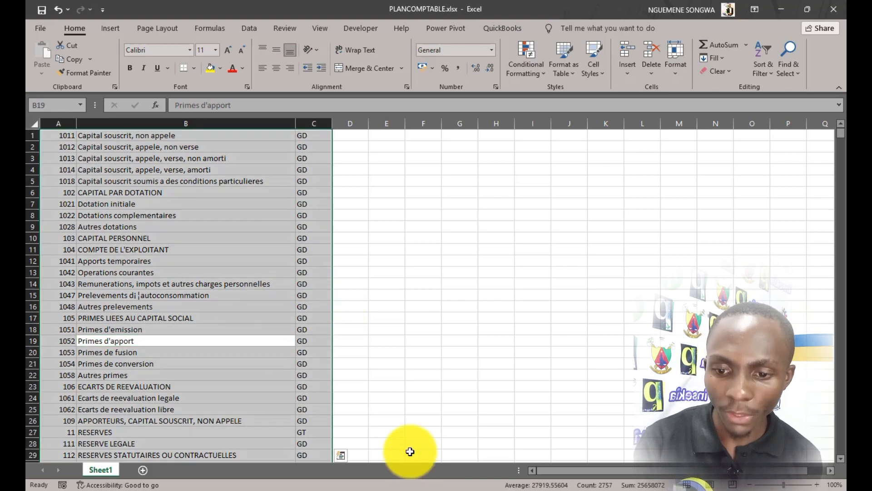
key("ctrl+c")
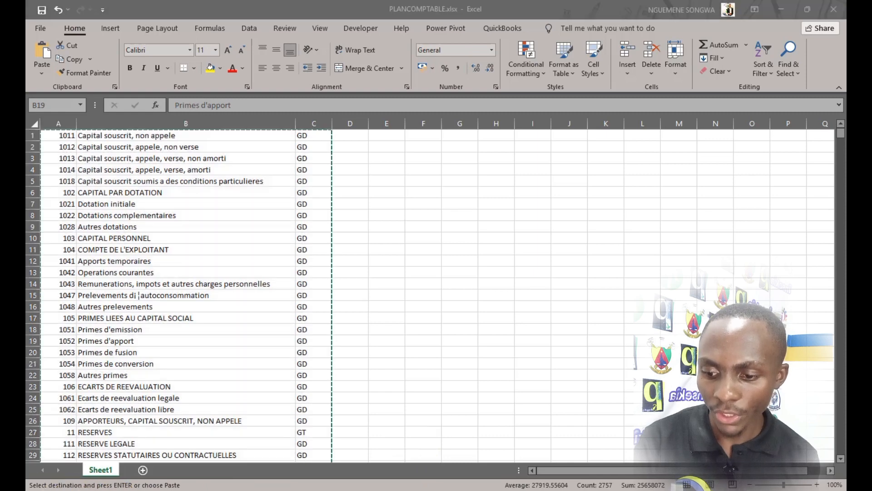
key("super")
type("NO")
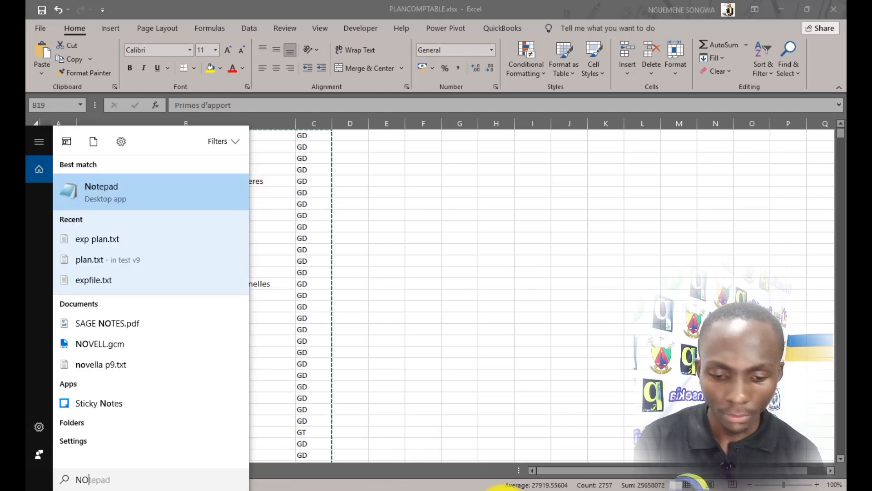
Paste the account list, starting at 1011, into a new Notepad document and start saving it.
left_click(130, 197)
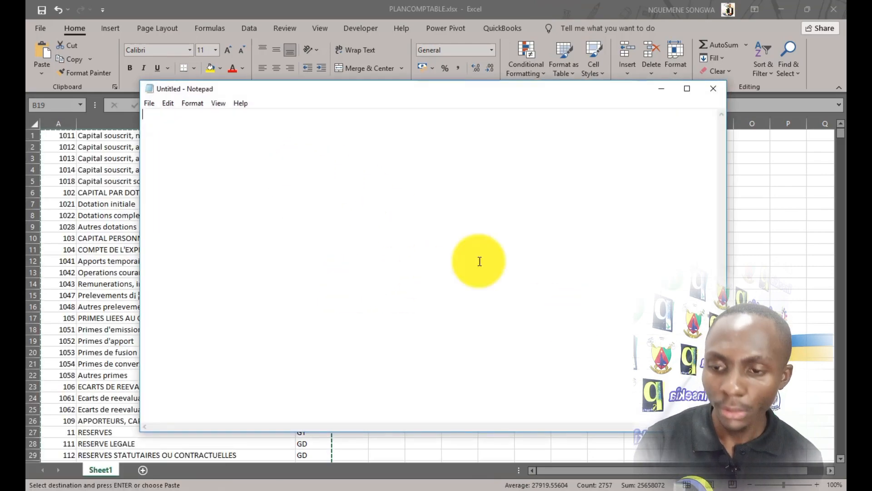
key("ctrl+v")
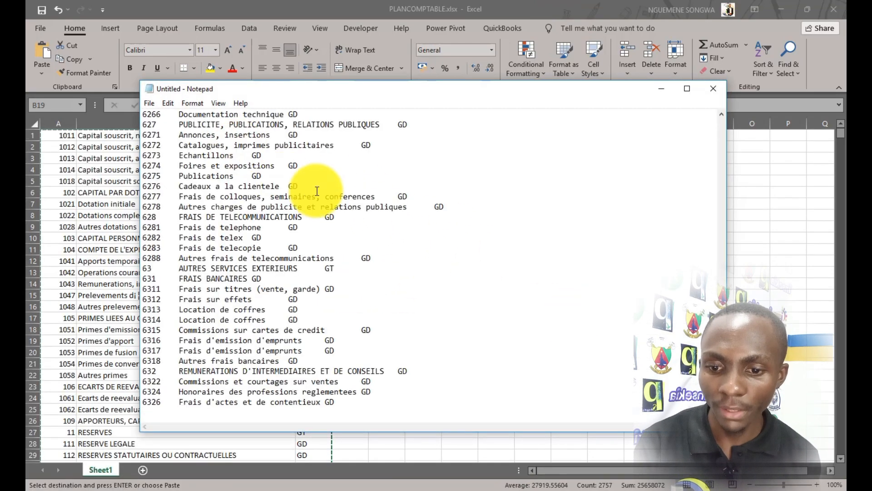
scroll(332, 193, "up", 20)
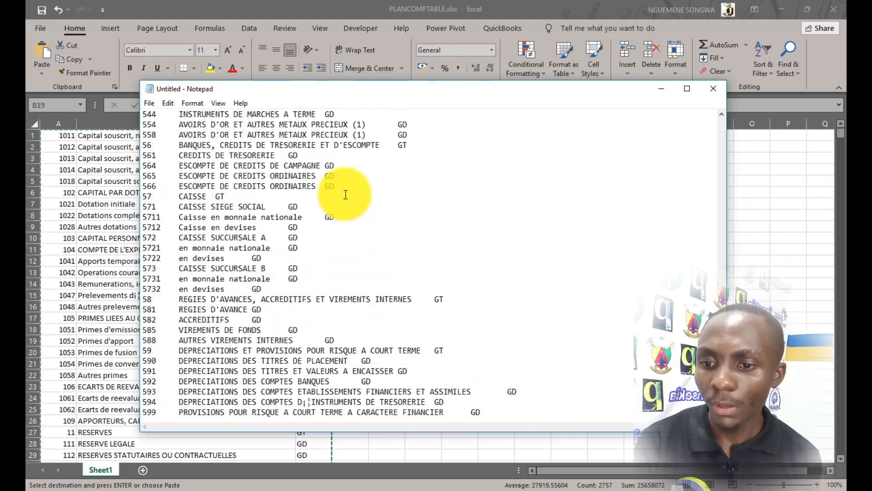
scroll(345, 194, "up", 20)
scroll(505, 254, "down", 10)
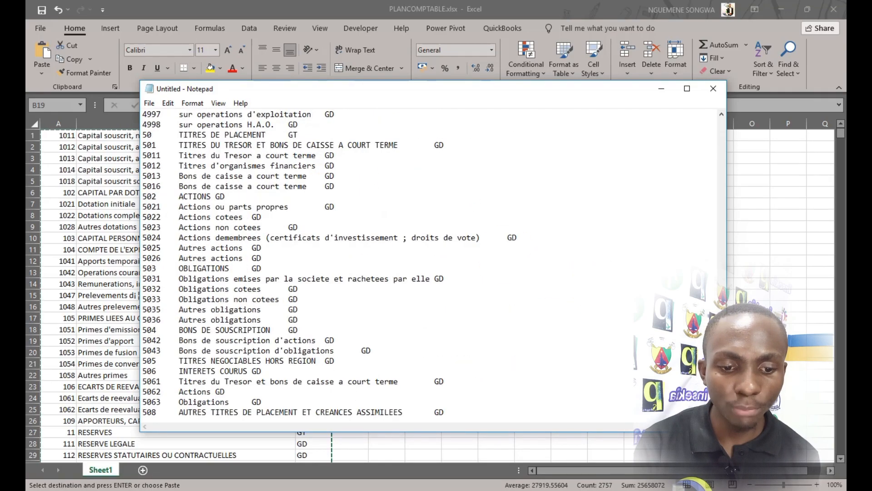
left_click_drag(721, 341, 723, 121)
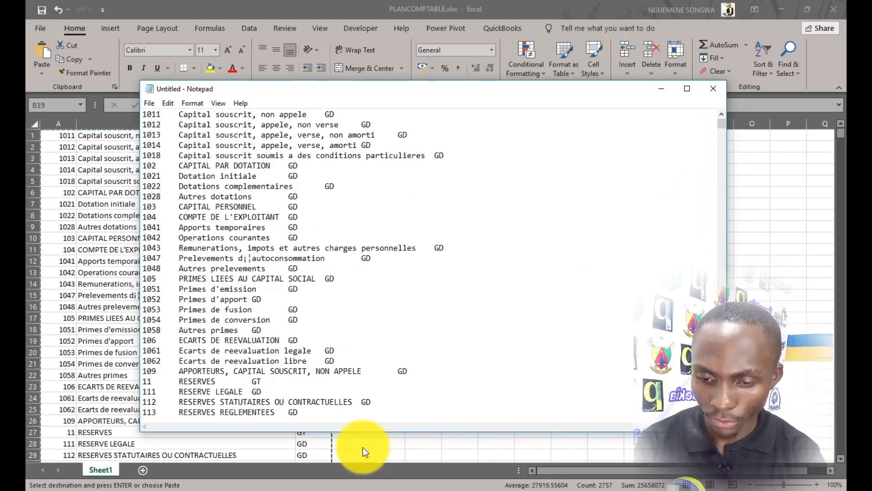
key("ctrl+s")
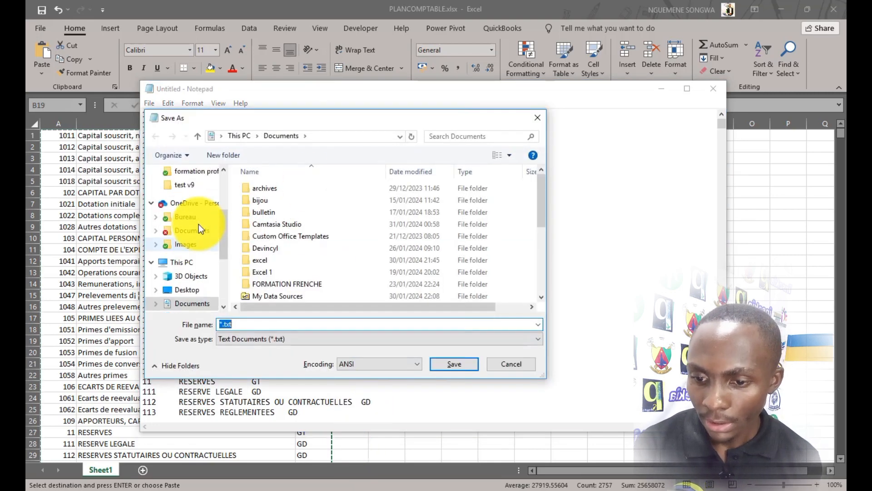
Save the text in Desktop > test v9 as 'PLAN COMPTABLE DANS LE FICHIER TEXT', then close Notepad.
scroll(198, 225, "up", 3)
left_click(200, 290)
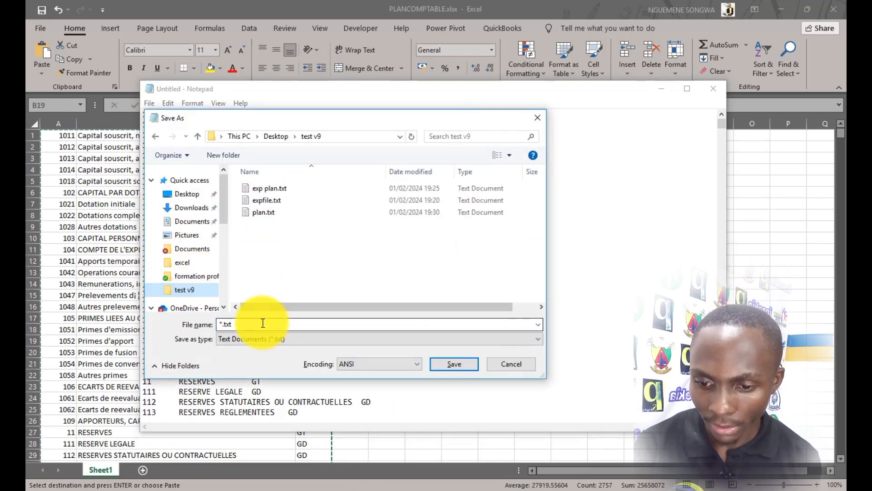
left_click_drag(263, 323, 176, 321)
type("PLAN ")
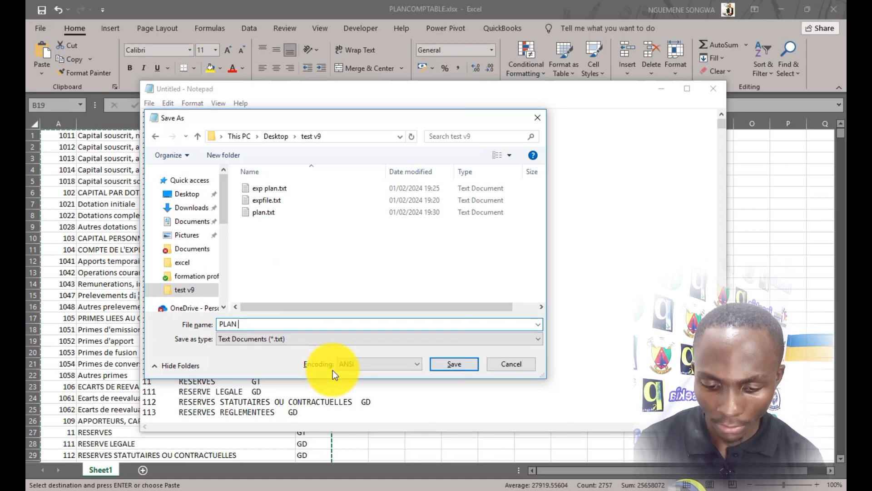
type("COMPTABLE D")
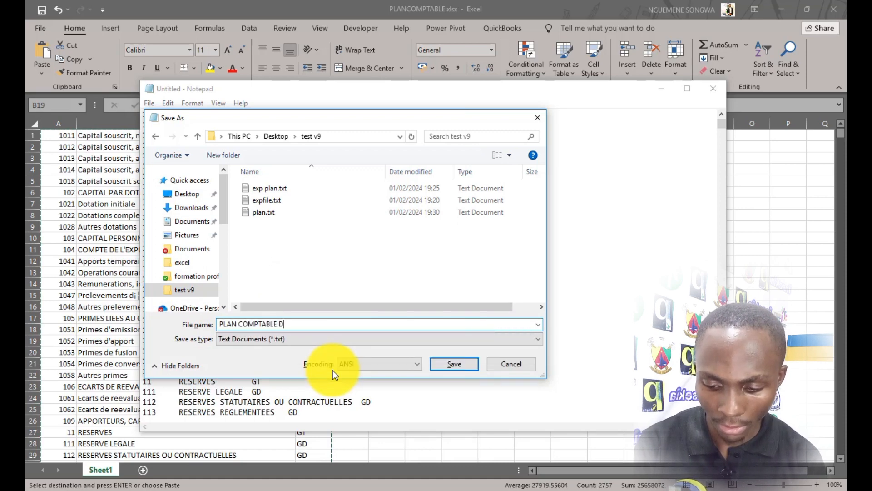
type("ANS LE FI")
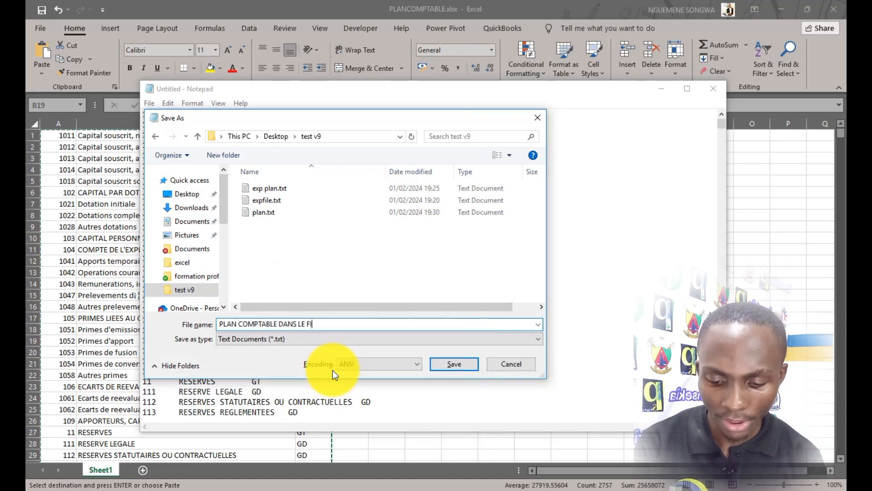
type("CHIER TEXT")
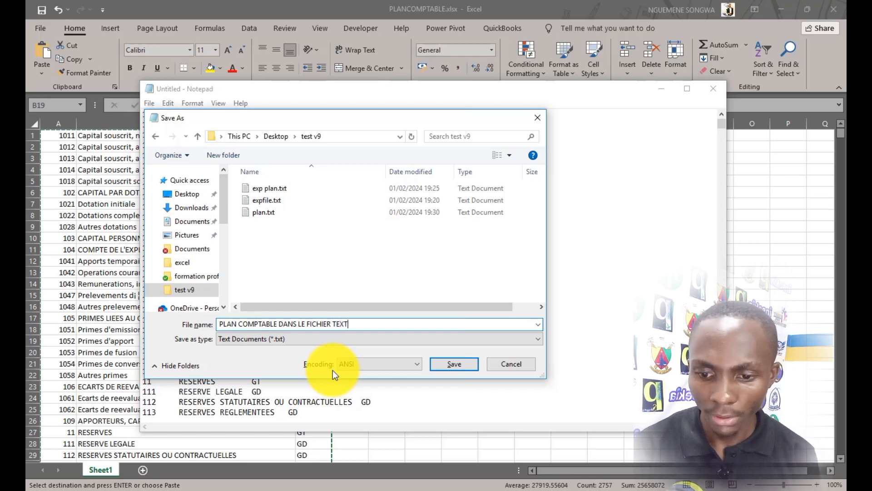
left_click(456, 367)
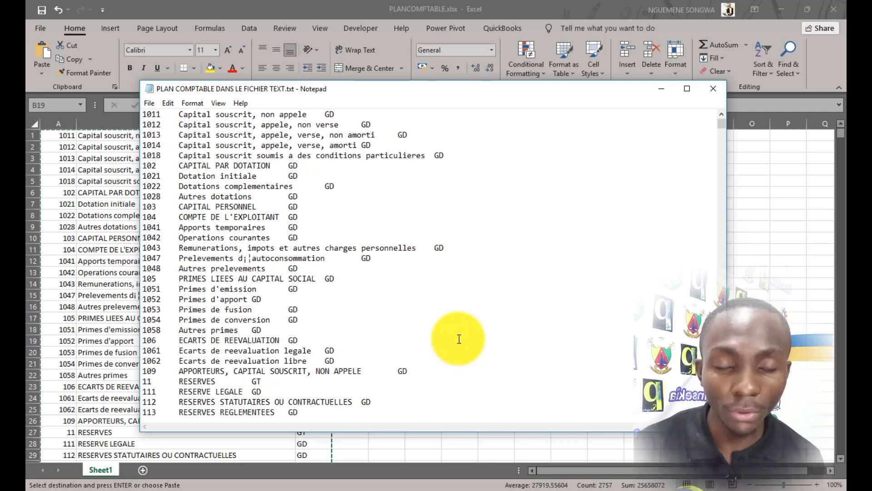
left_click(718, 95)
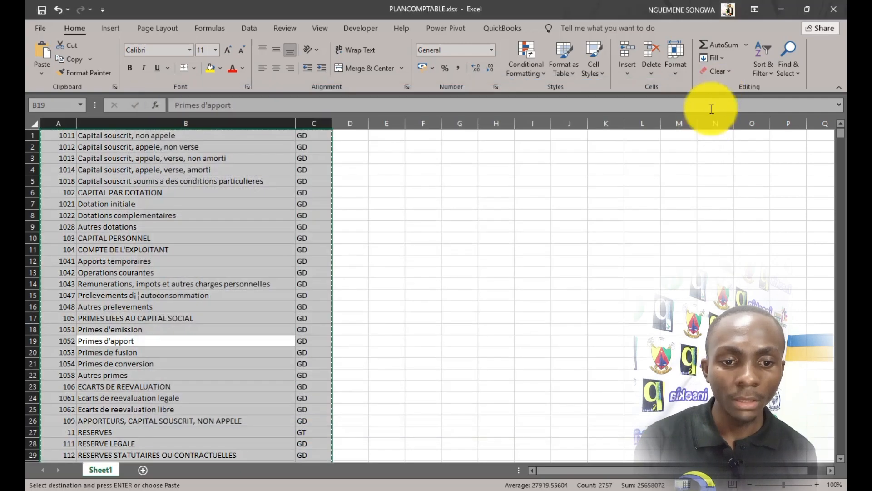
Switch to Sage 100 and check that Structure > Plan comptable is still empty before closing it.
left_click(316, 488)
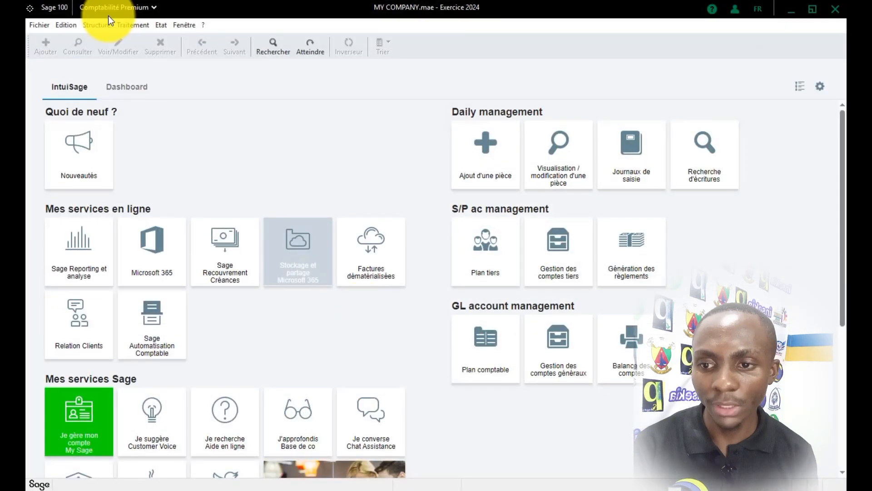
left_click(98, 26)
left_click(116, 42)
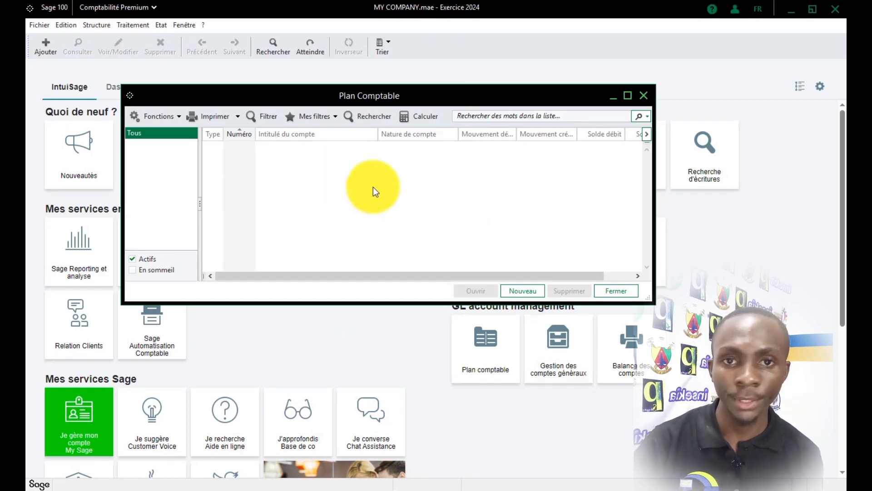
left_click(645, 96)
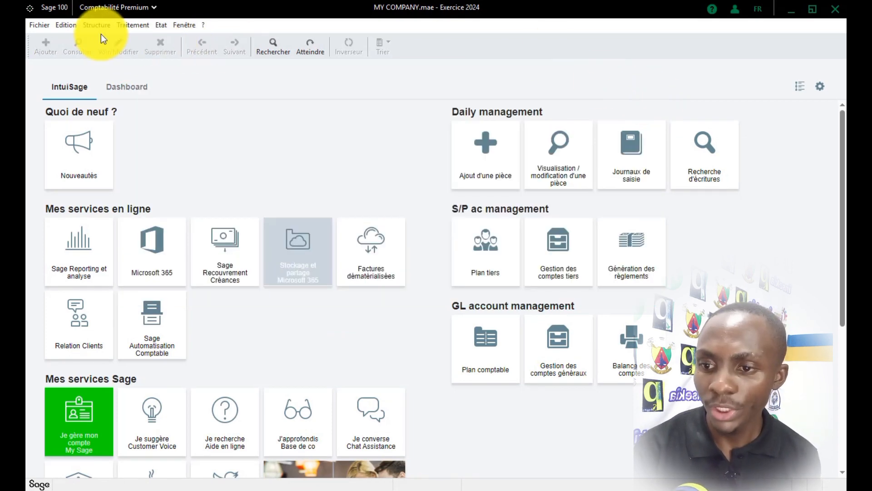
left_click(40, 25)
Run Importer > Format paramétrable with FORMAT OMPORT EXPORT PLAN COMPTABLE on the PLAN COMPTABLE DANS LE FICHIER TEXT file.
mouse_move(73, 146)
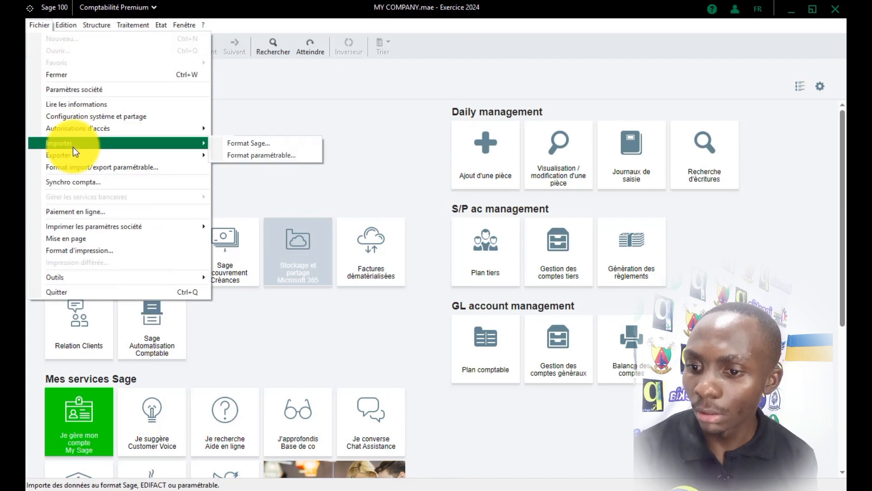
left_click(242, 155)
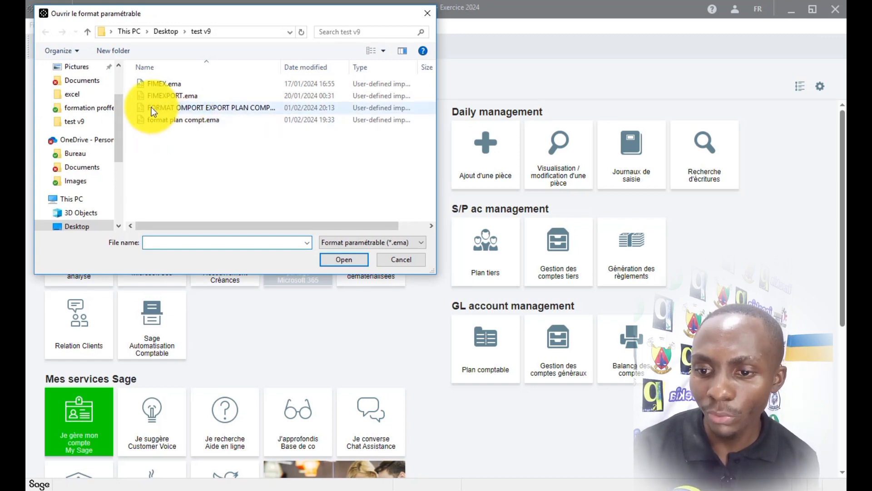
left_click_drag(280, 71, 317, 72)
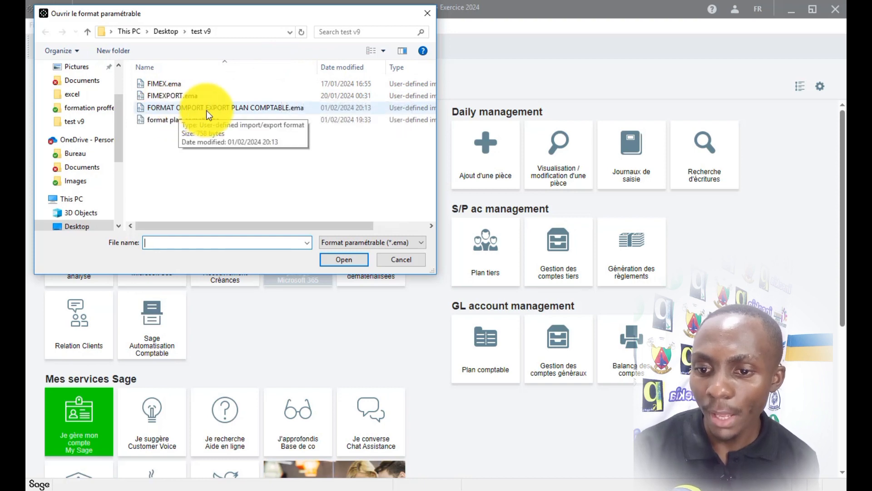
double_click(181, 111)
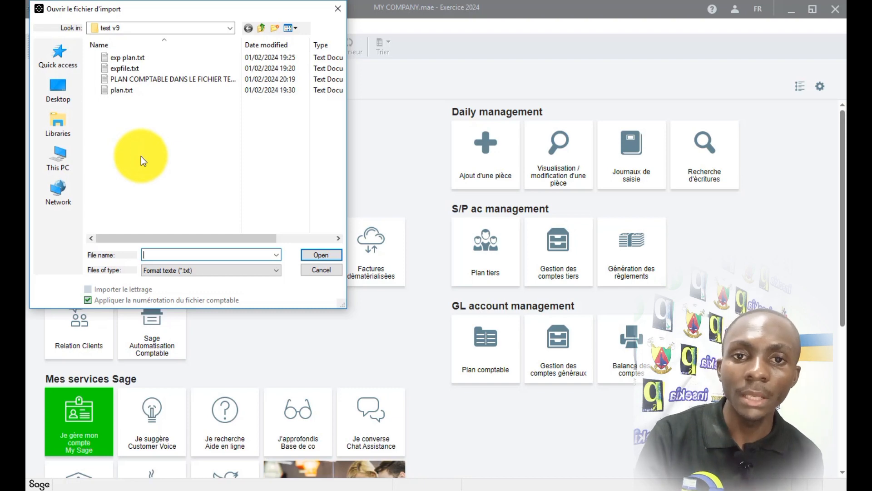
left_click(132, 78)
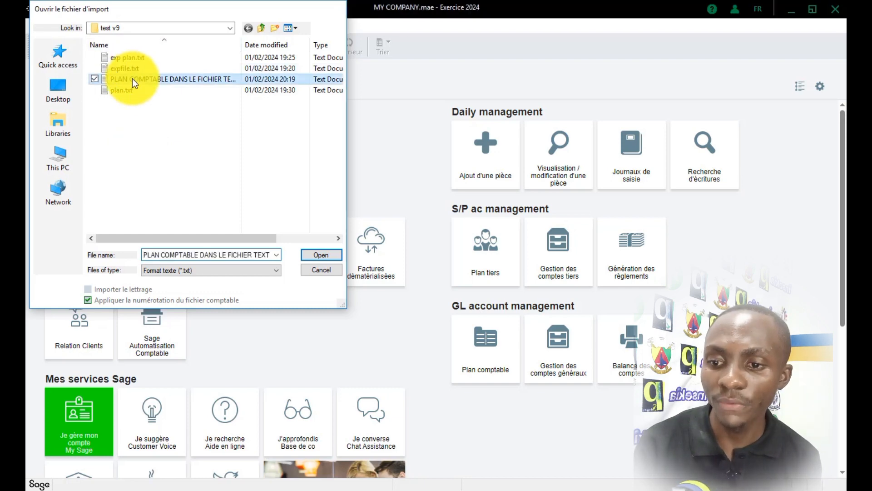
double_click(132, 78)
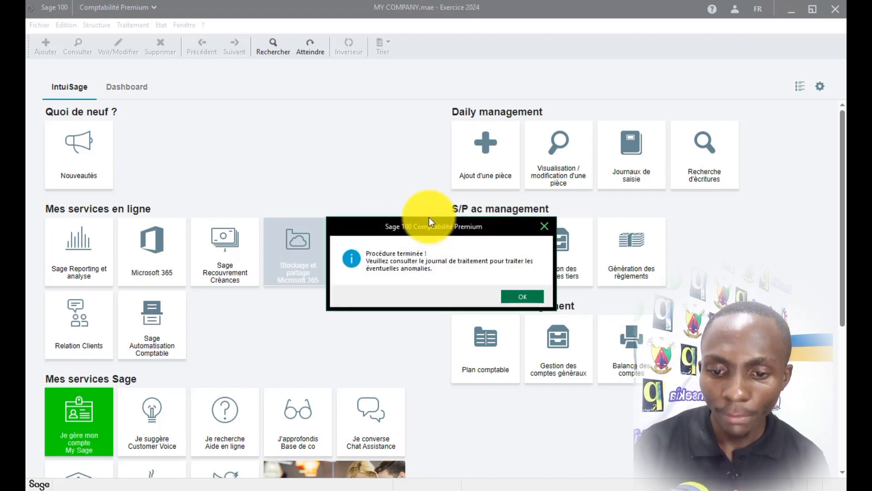
Acknowledge the import completion and browse the imported accounts in Structure > Plan comptable.
left_click(514, 296)
left_click(66, 25)
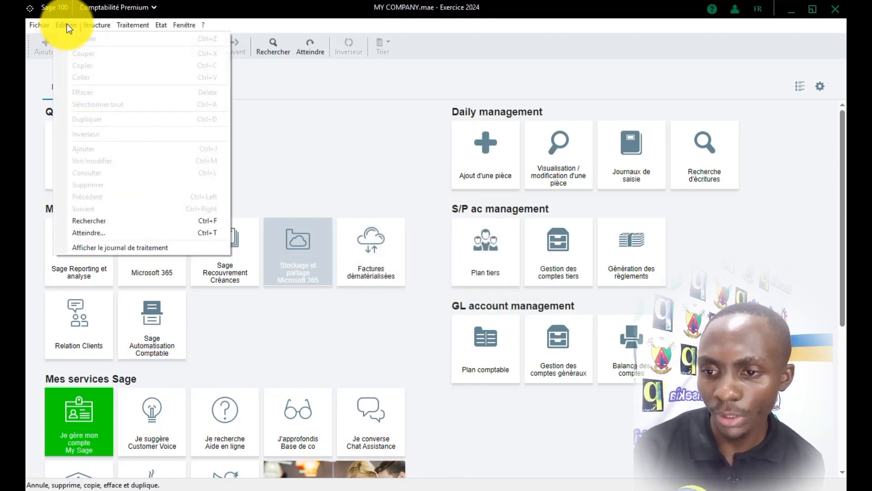
left_click(335, 114)
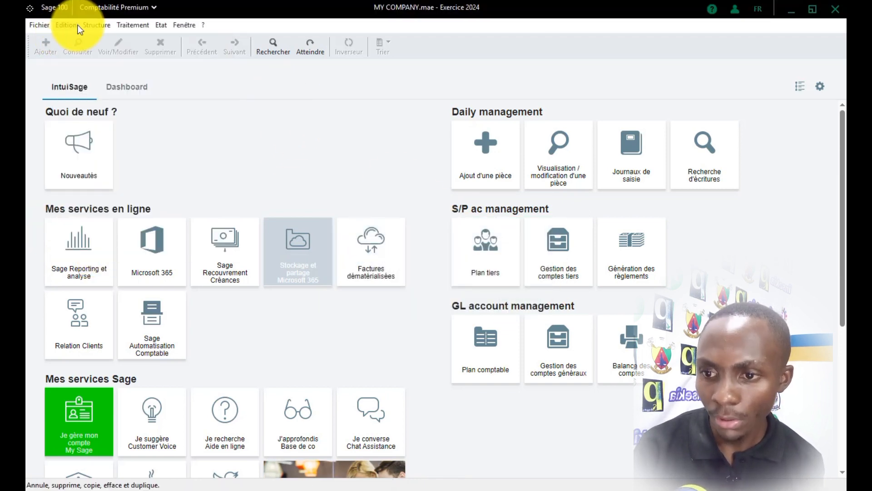
left_click(98, 25)
left_click(117, 36)
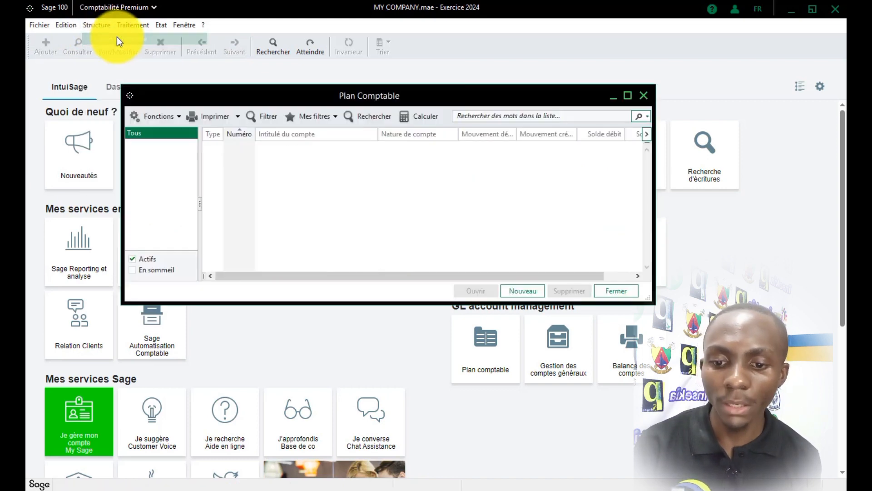
scroll(359, 205, "down", 8)
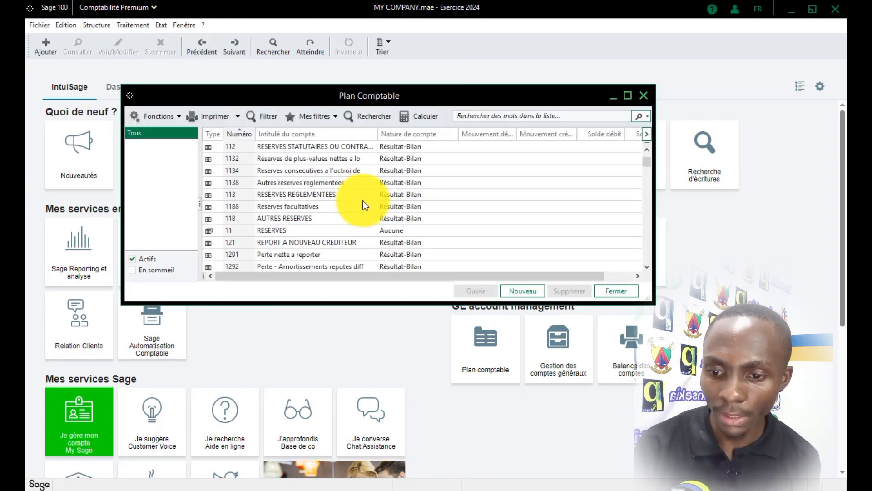
scroll(363, 206, "down", 2)
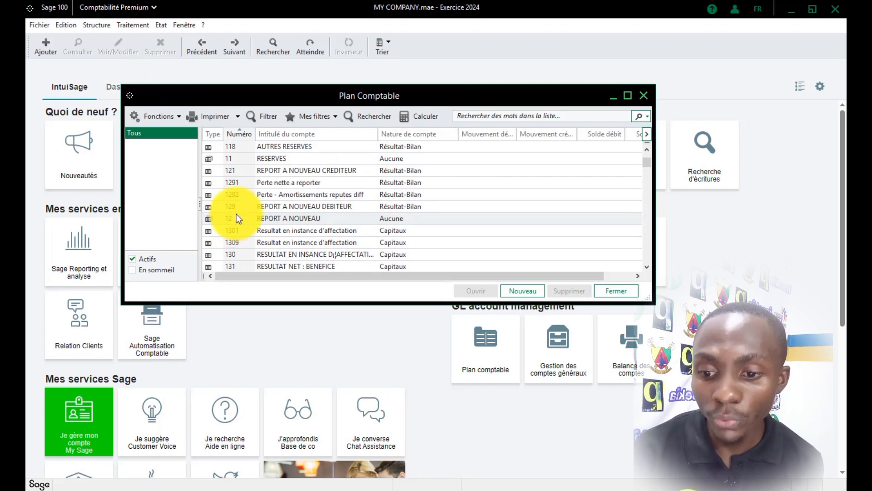
scroll(236, 214, "up", 10)
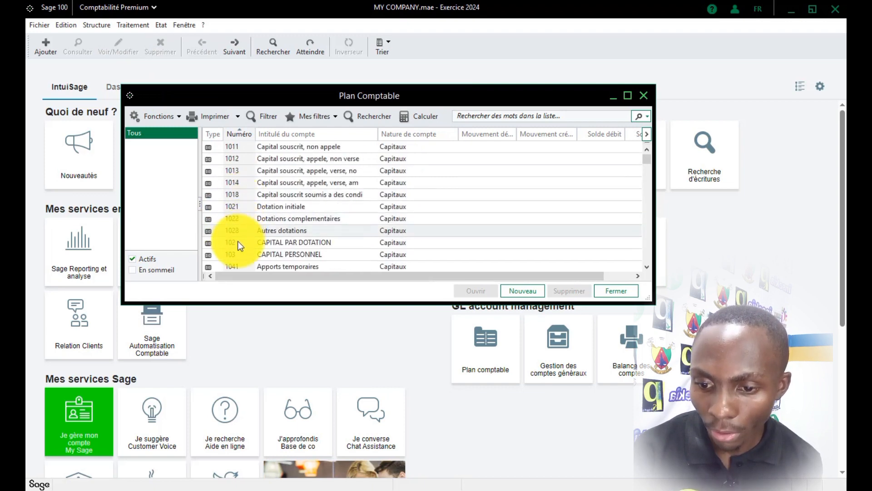
scroll(238, 240, "down", 6)
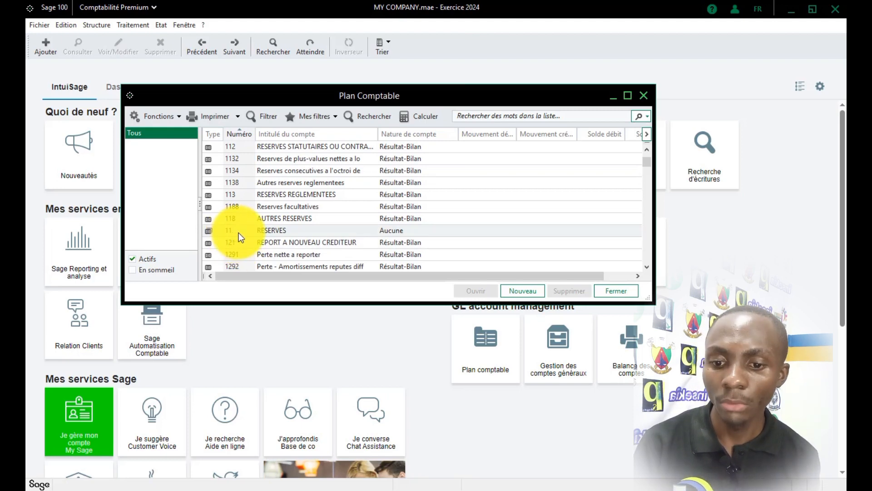
Inspect the details of accounts 11 RESERVES and 113 RESERVES REGLEMENTEES.
double_click(270, 232)
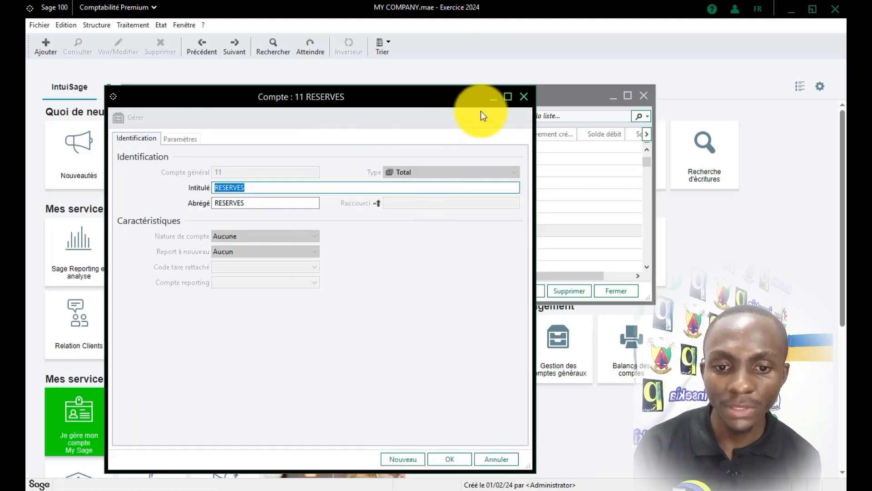
left_click(523, 96)
double_click(268, 192)
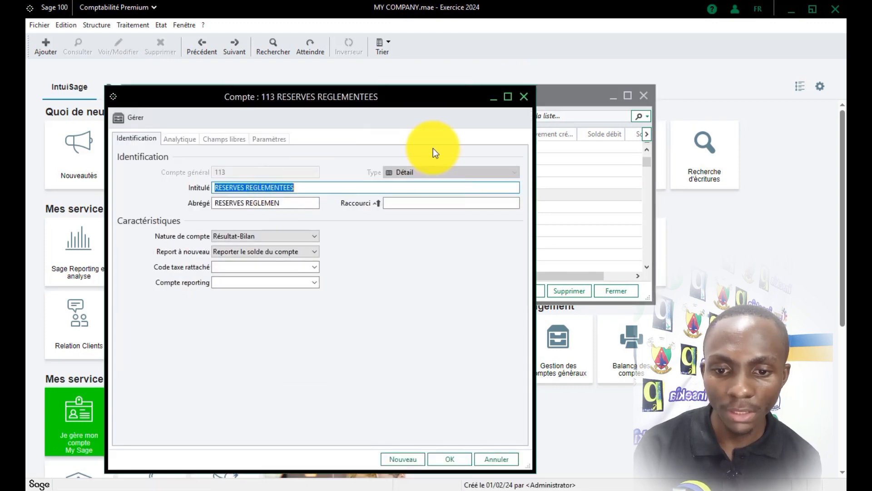
left_click(524, 96)
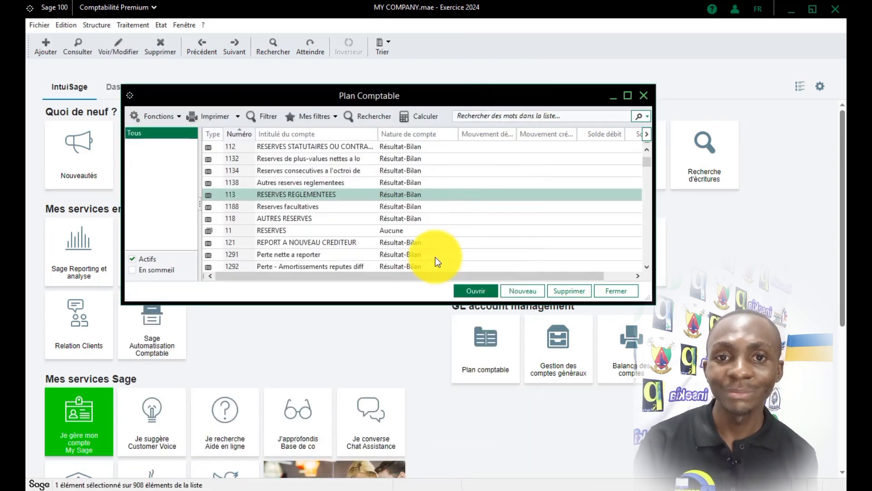
mouse_move(334, 489)
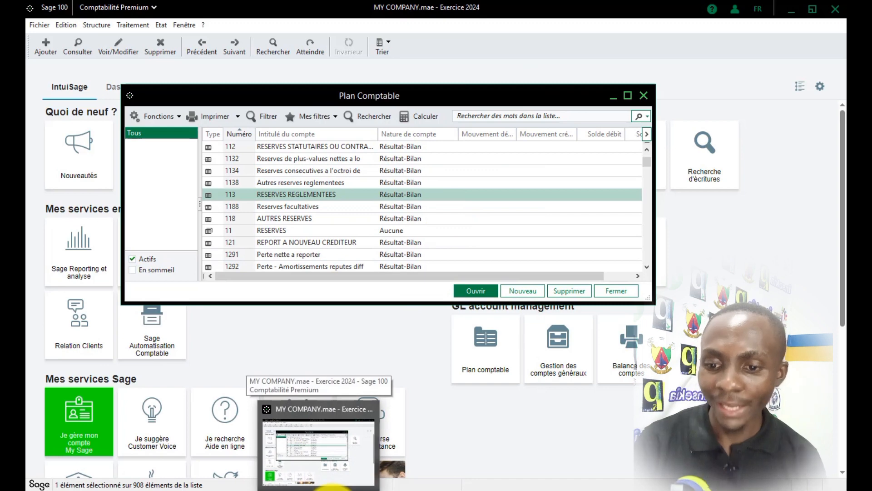